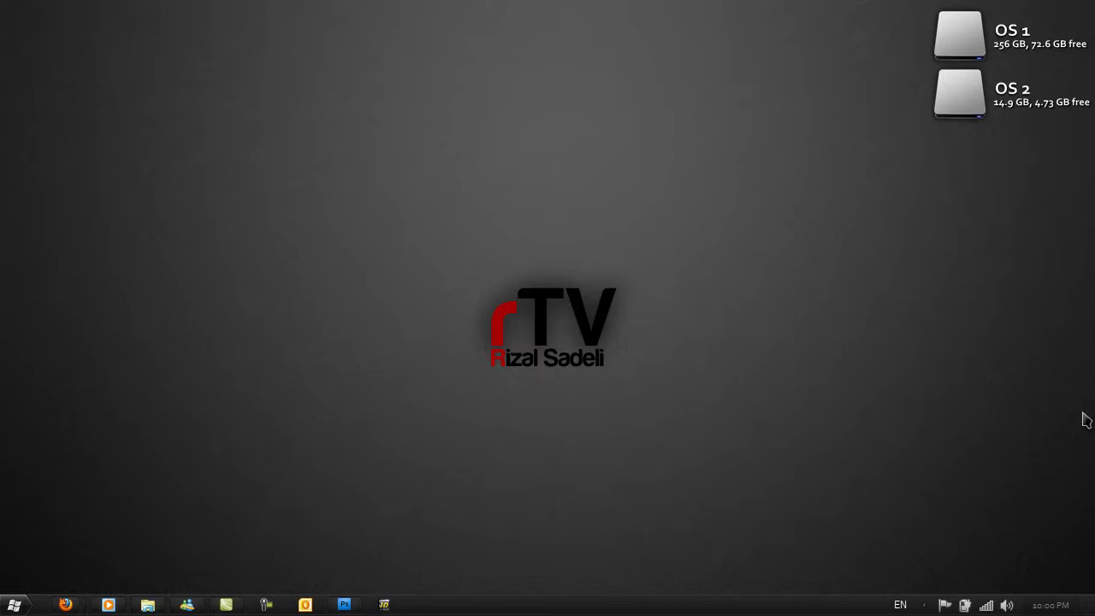
# Switch to the Photoshop window showing the purple galaxy wallpaper DefaultDesktop.jpg.
pyautogui.click(345, 604)
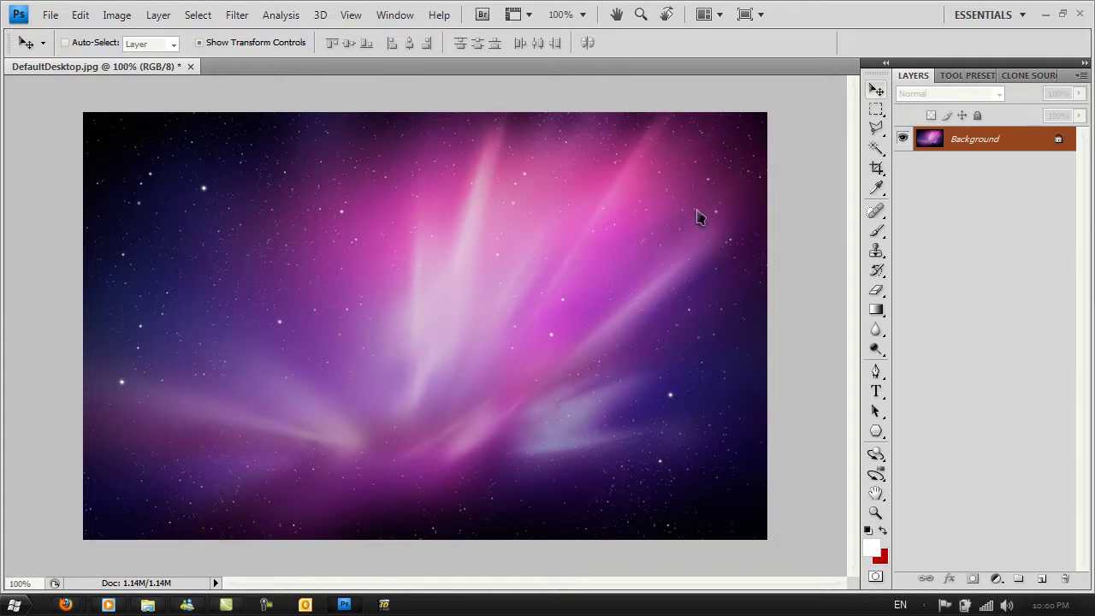
# Type a capital X on the canvas with the Horizontal Type tool.
pyautogui.click(876, 392)
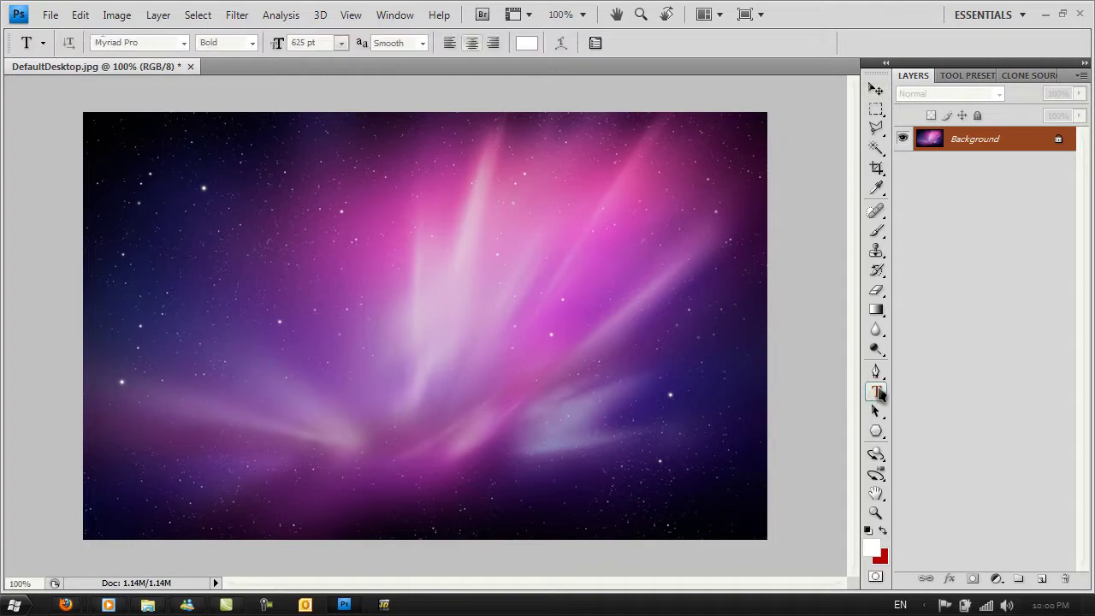
pyautogui.click(385, 316)
pyautogui.write('X')
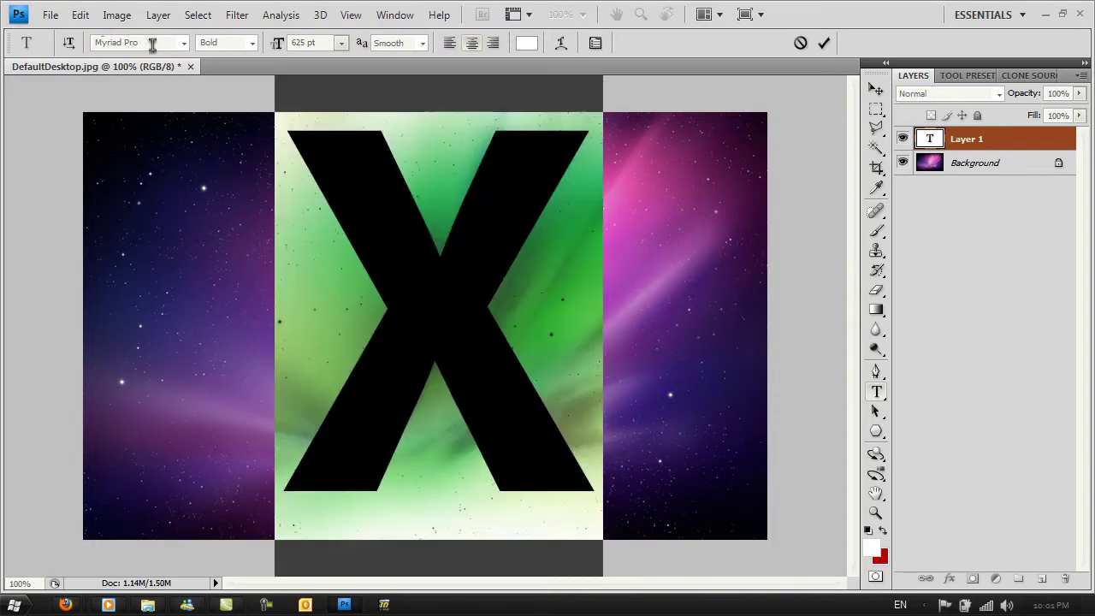
# Make the X Bold and set its text colour to black (000000).
pyautogui.click(245, 42)
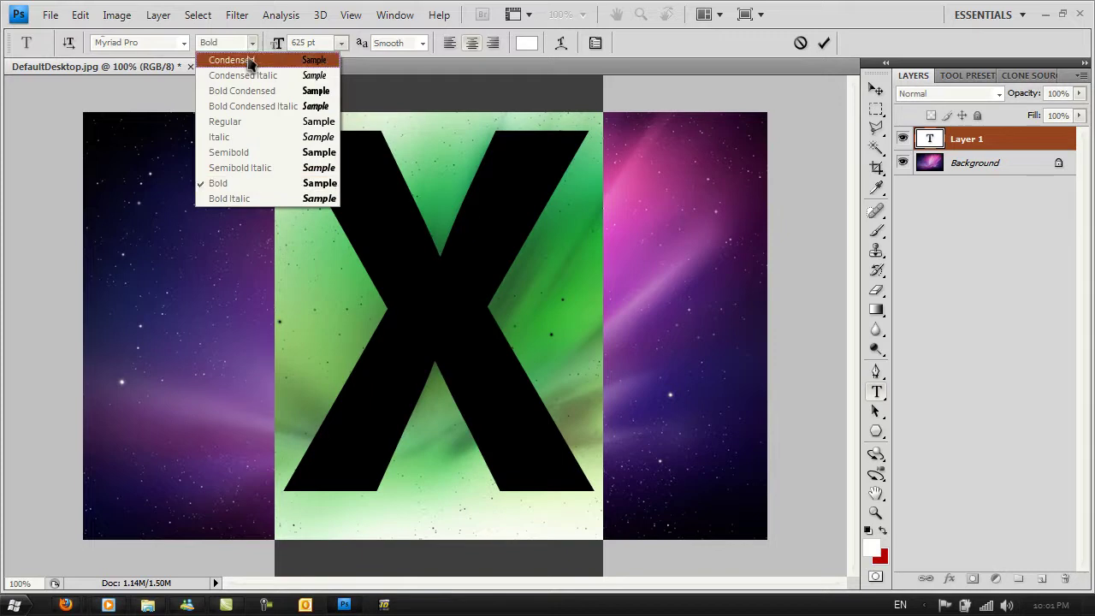
pyautogui.click(237, 184)
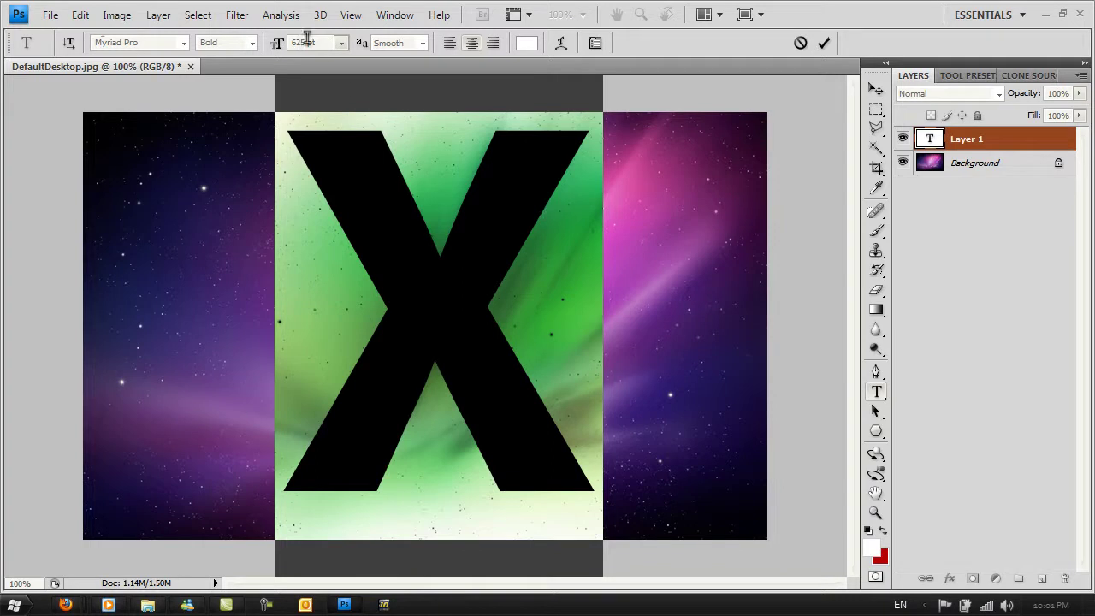
pyautogui.click(488, 237)
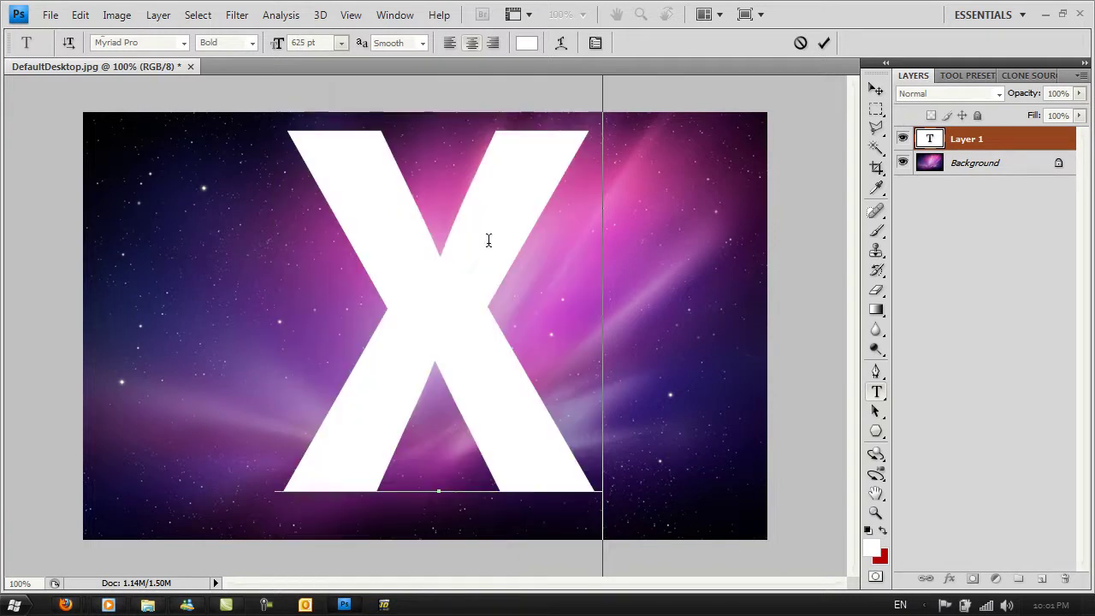
pyautogui.hotkey('ctrl', 'a')
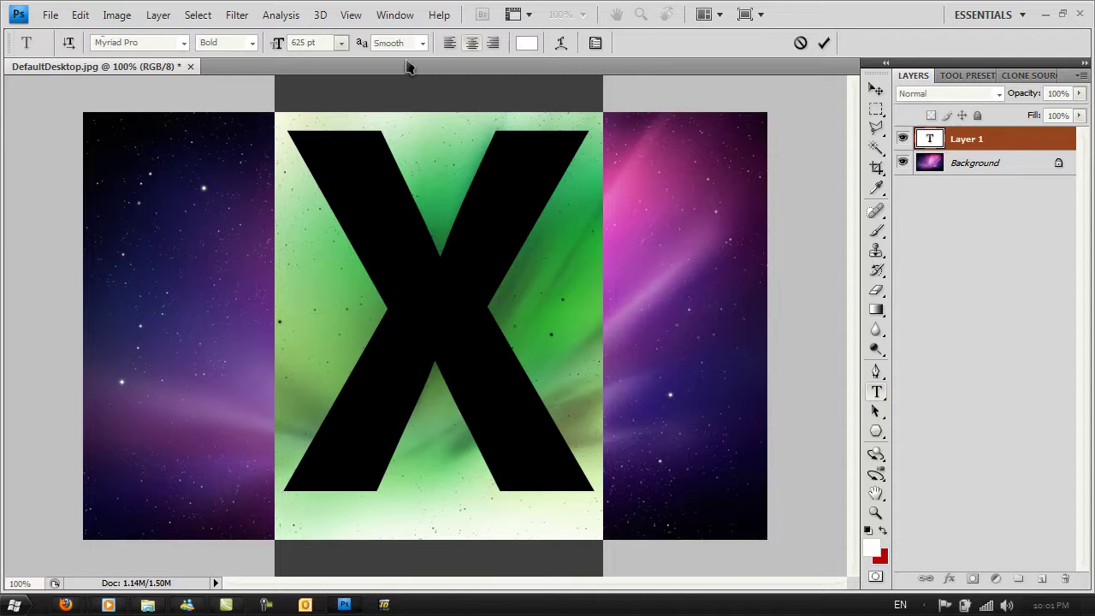
pyautogui.click(526, 43)
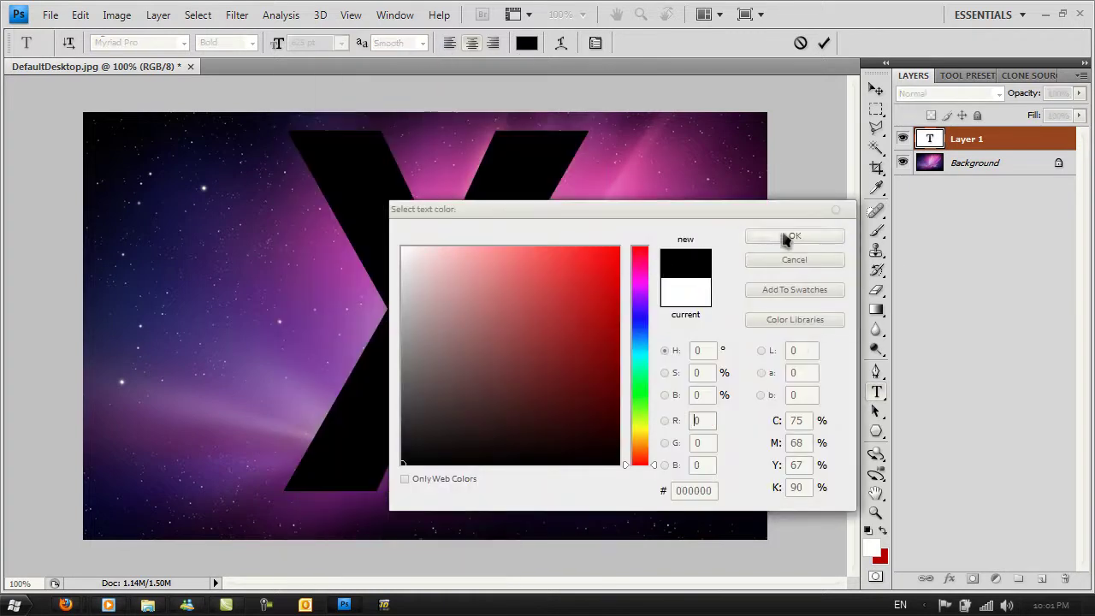
pyautogui.click(784, 237)
# Commit the text and centre the X horizontally and vertically on the canvas.
pyautogui.click(824, 43)
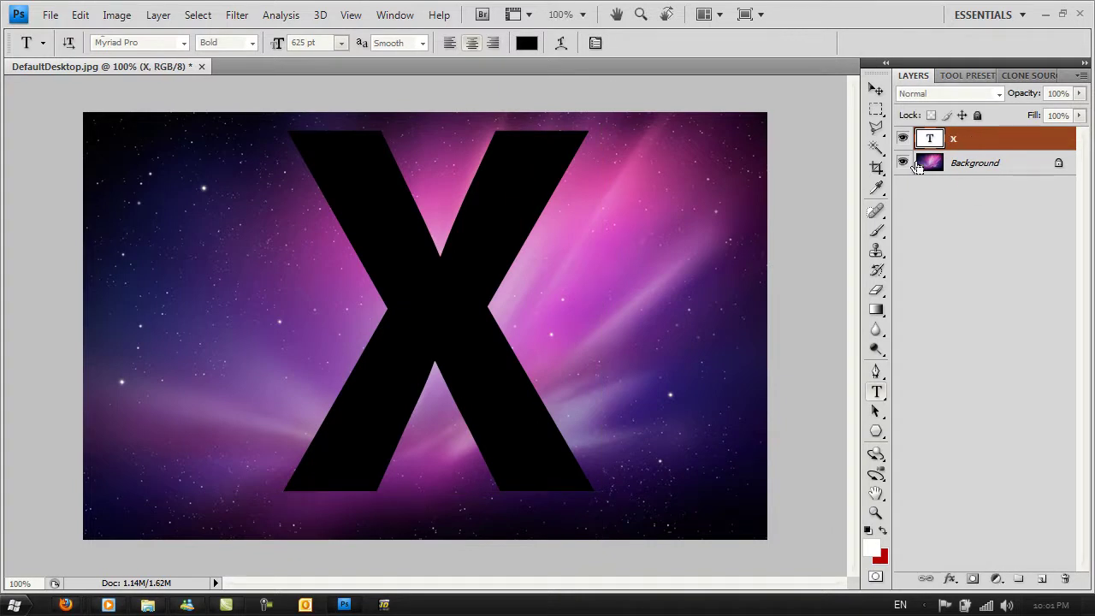
pyautogui.hotkey('ctrl', 'a')
pyautogui.click(876, 90)
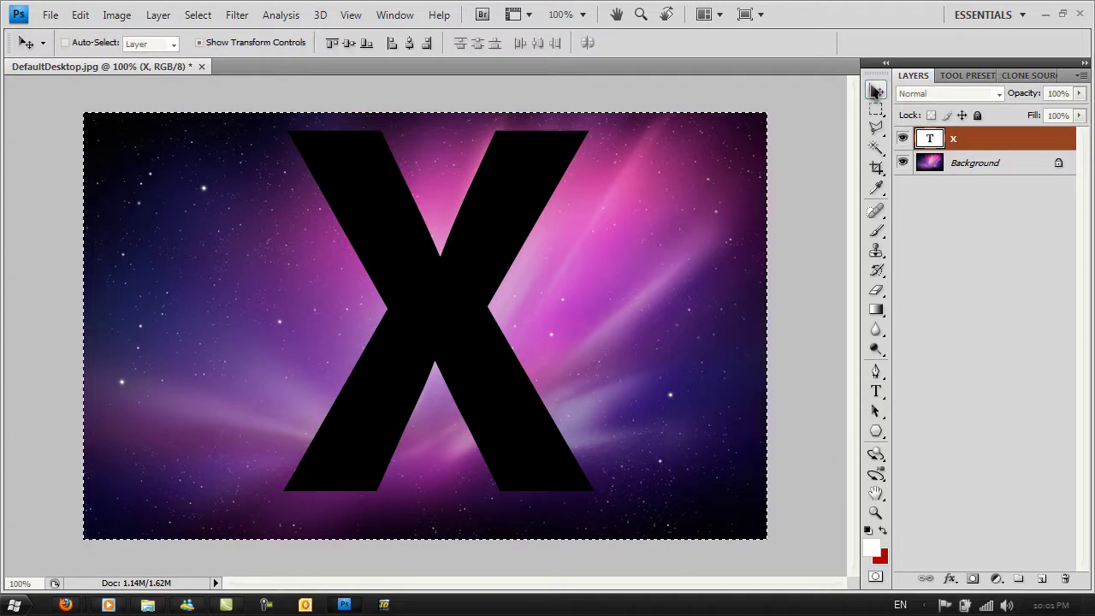
pyautogui.click(410, 42)
pyautogui.click(348, 43)
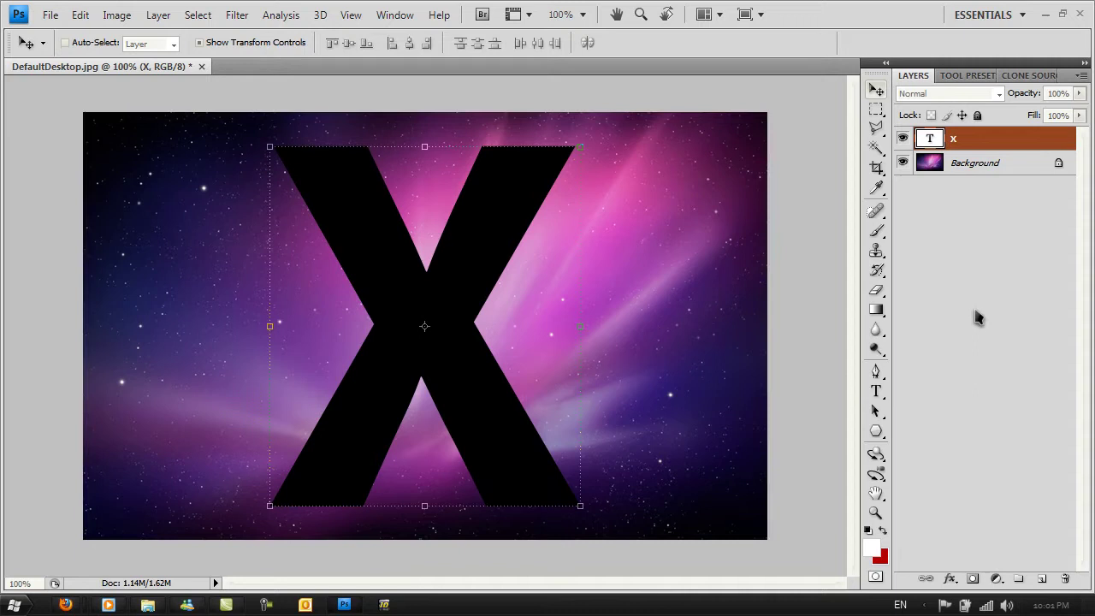
pyautogui.hotkey('ctrl', 'd')
pyautogui.click(994, 183)
# Open Blending Options for the X layer and enable Drop Shadow.
pyautogui.click(996, 141)
pyautogui.rightClick(976, 141)
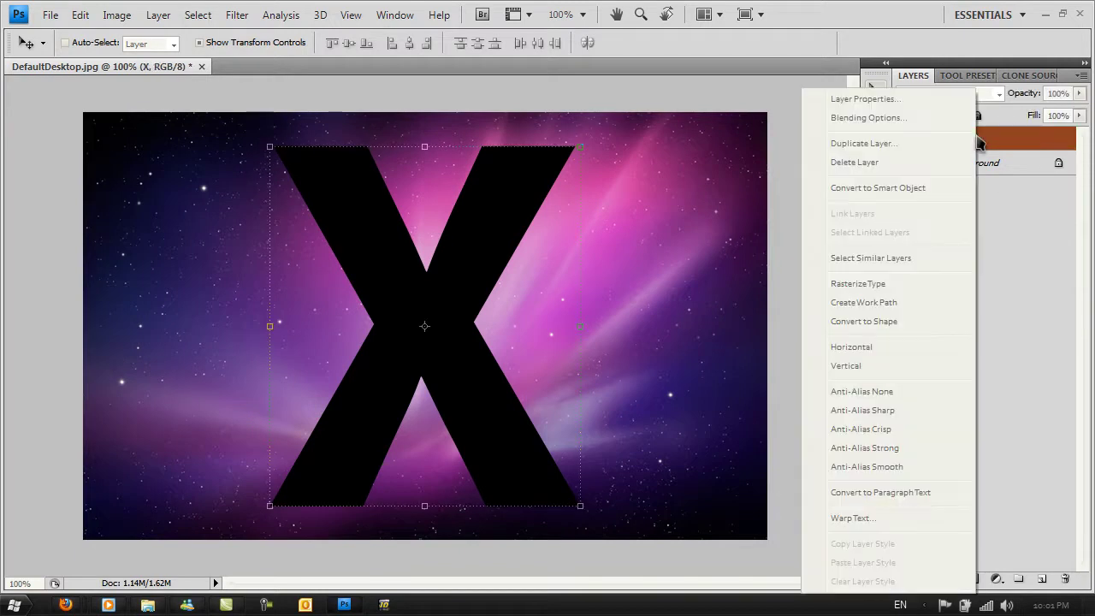
pyautogui.click(868, 118)
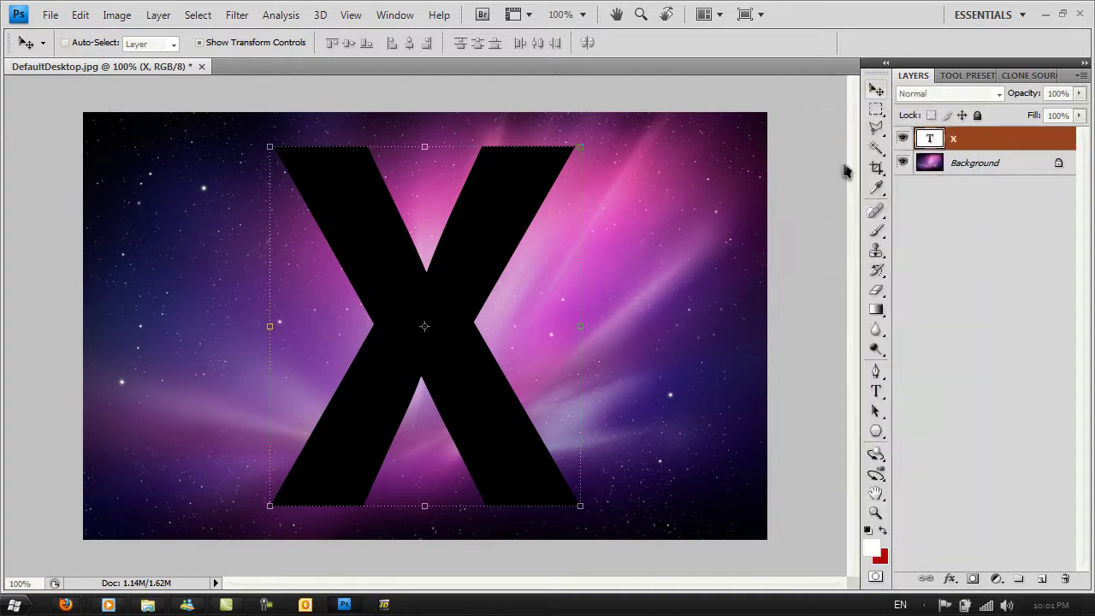
pyautogui.click(643, 188)
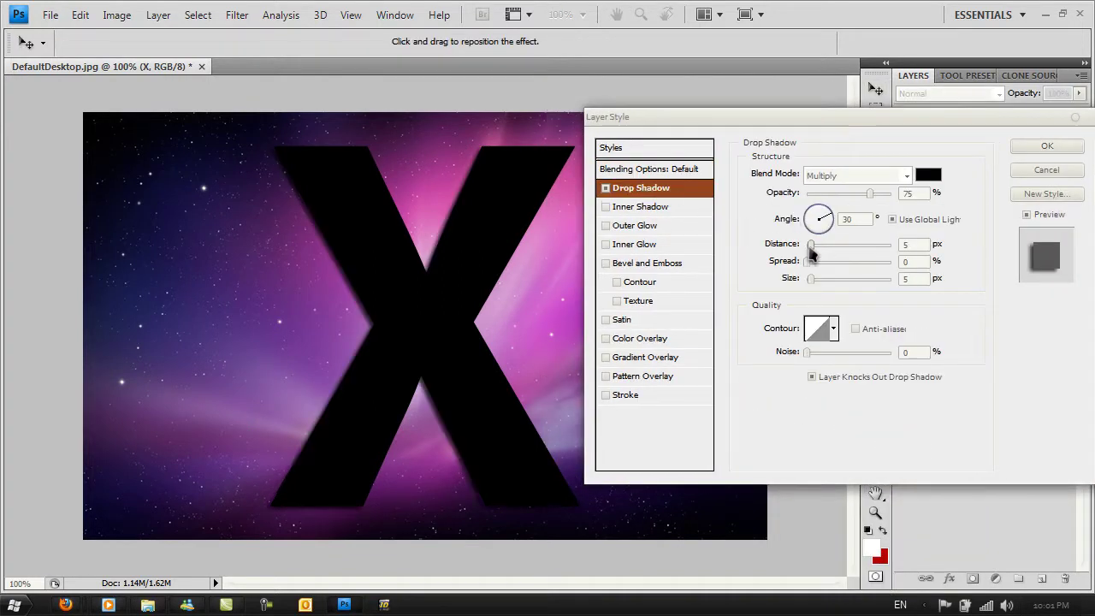
# Set the drop shadow Distance to 0 and Size to 60 px.
pyautogui.moveTo(811, 251); pyautogui.dragTo(806, 247)
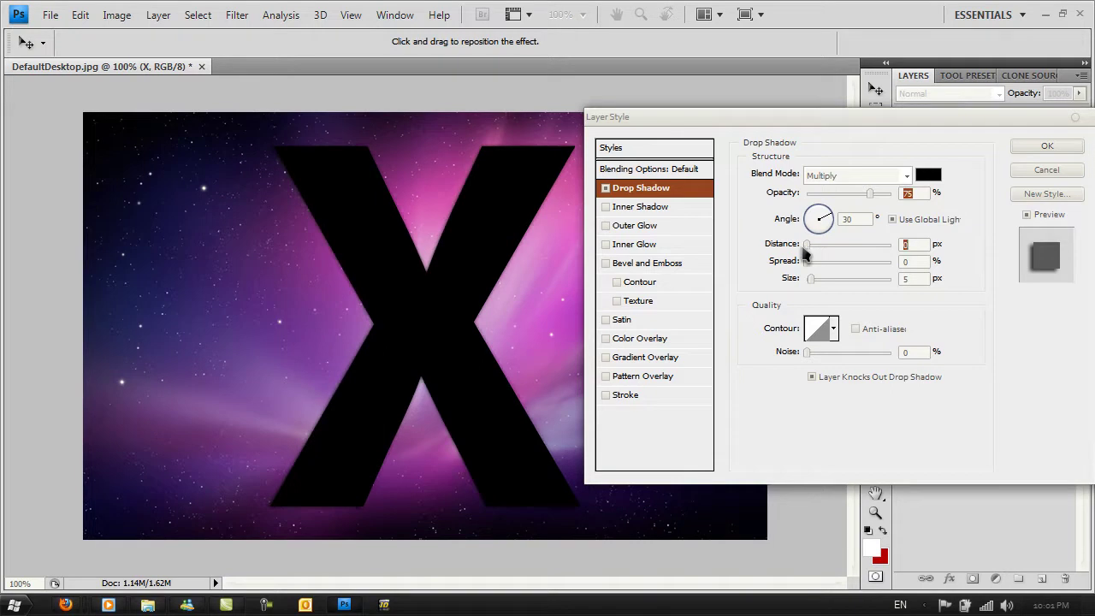
pyautogui.click(918, 278)
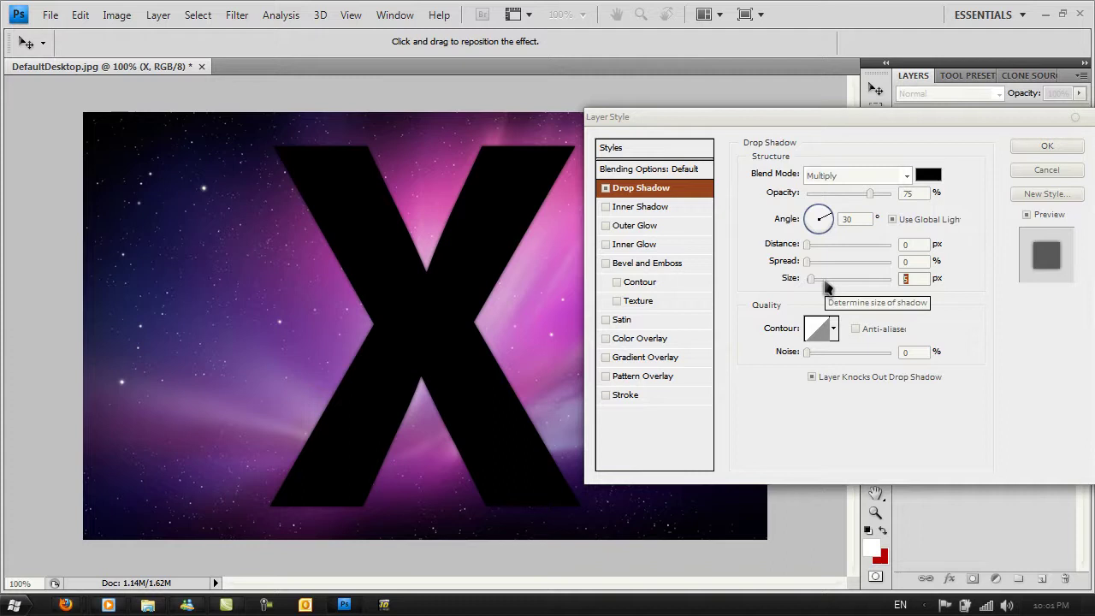
pyautogui.write('60')
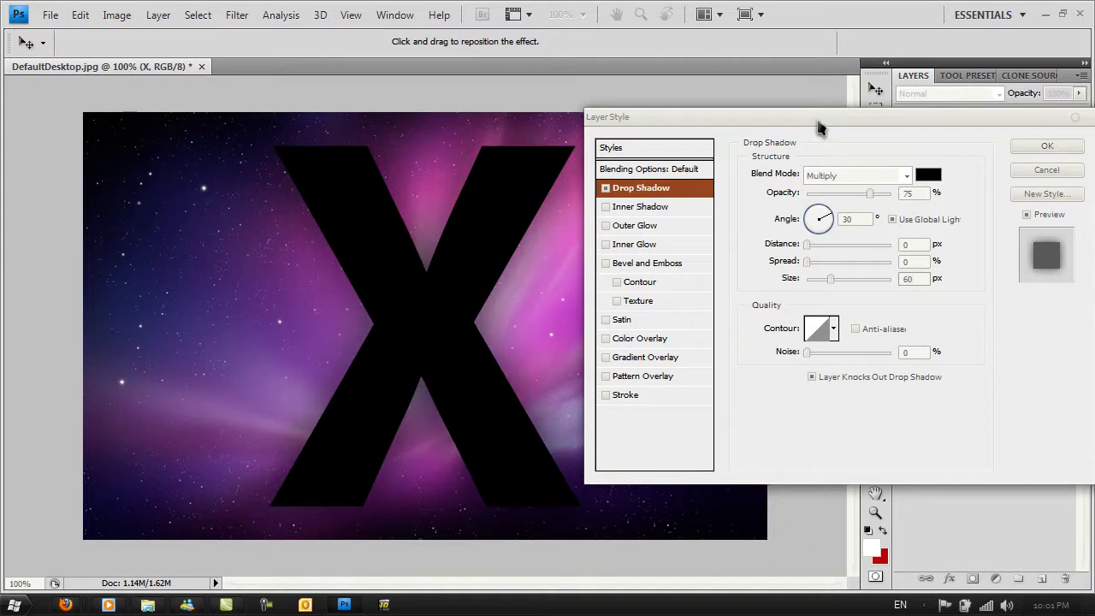
# Add a Gradient Overlay at 15% opacity with a -90° angle.
pyautogui.moveTo(814, 118); pyautogui.dragTo(794, 130)
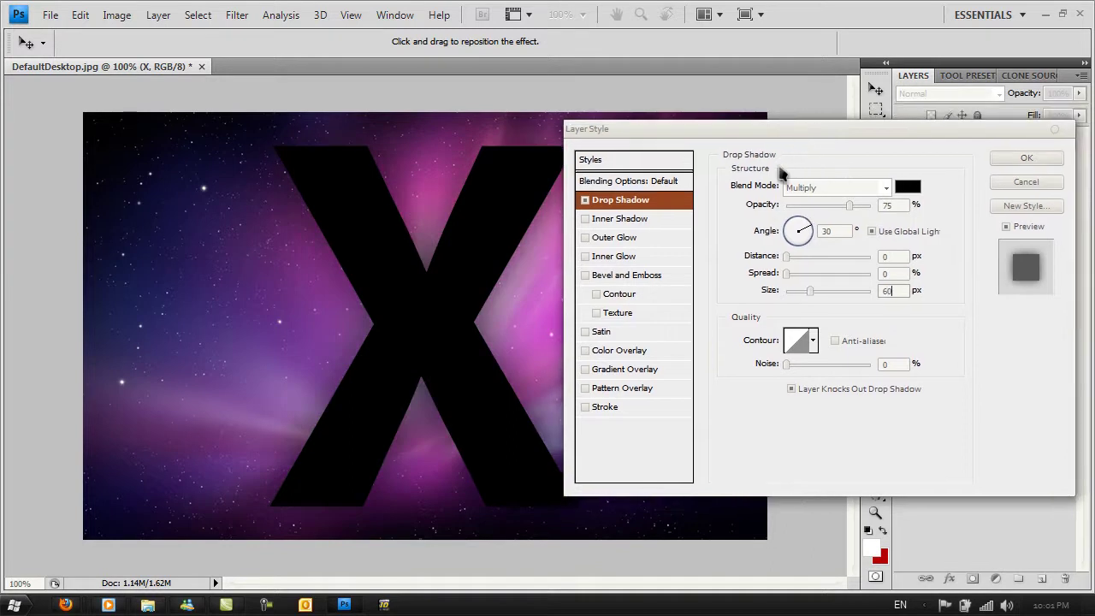
pyautogui.click(623, 372)
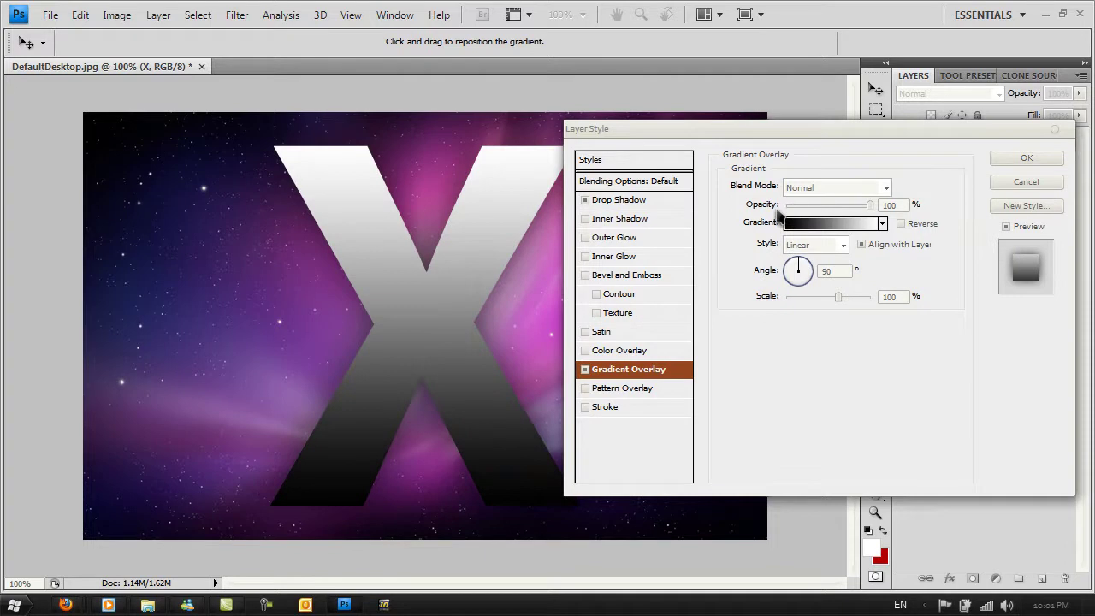
pyautogui.click(895, 205)
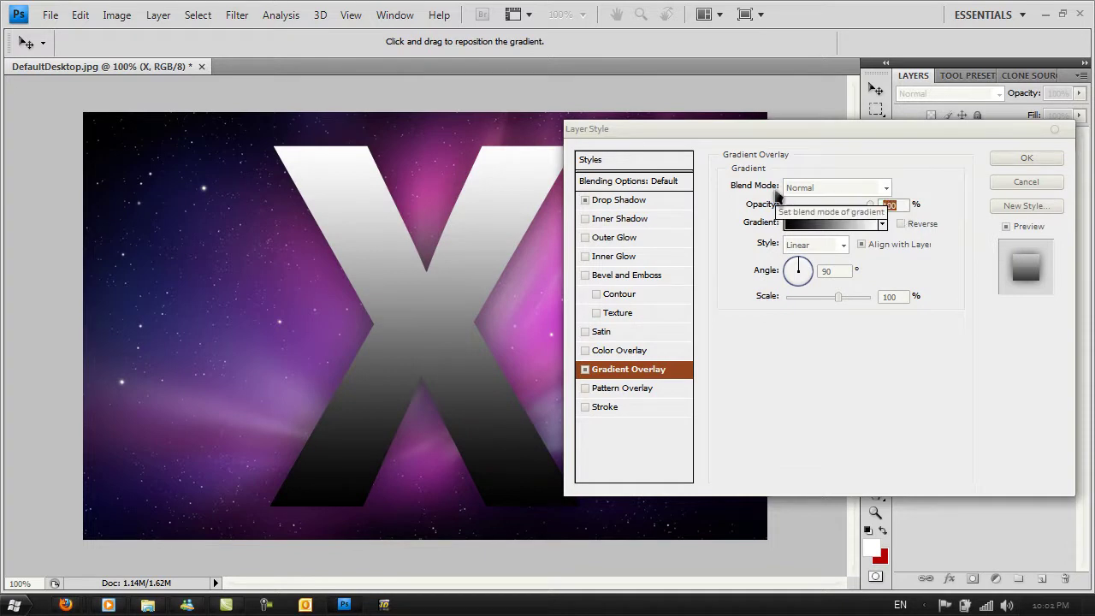
pyautogui.write('15')
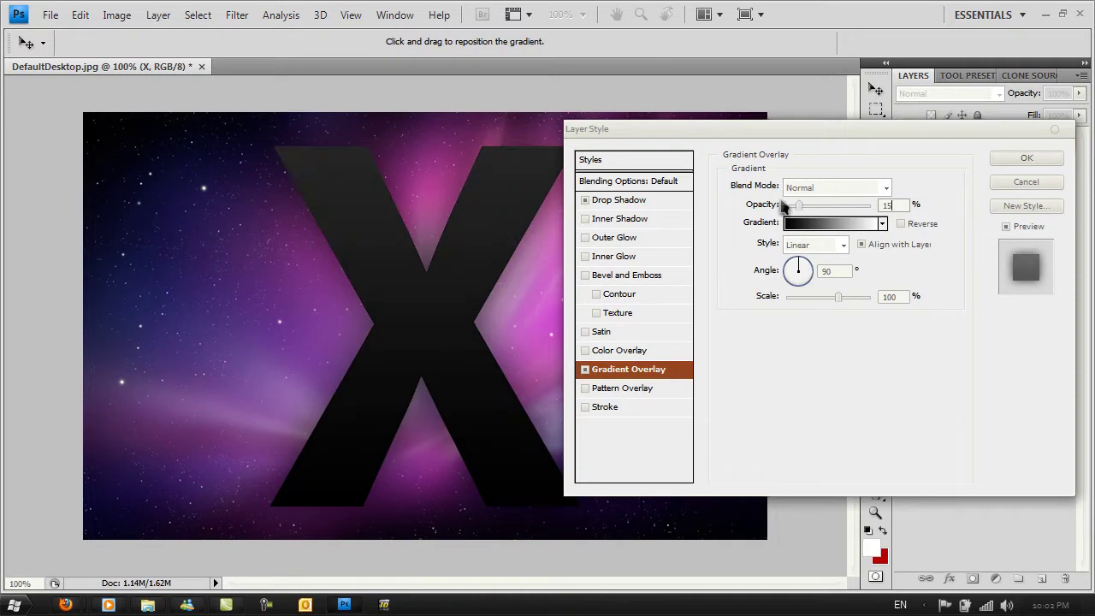
pyautogui.click(829, 271)
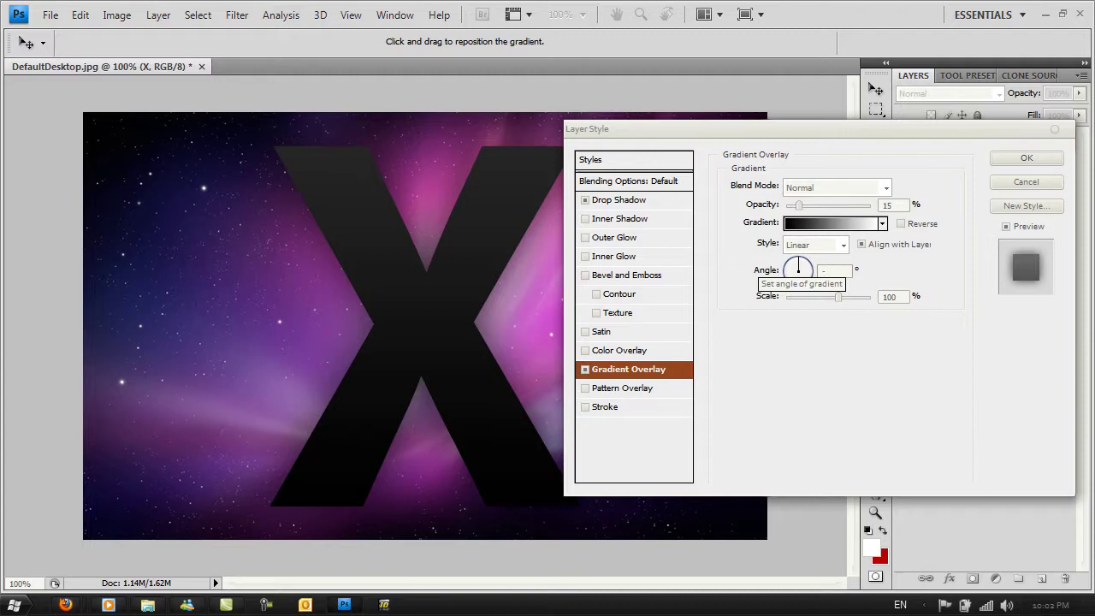
pyautogui.click(797, 274)
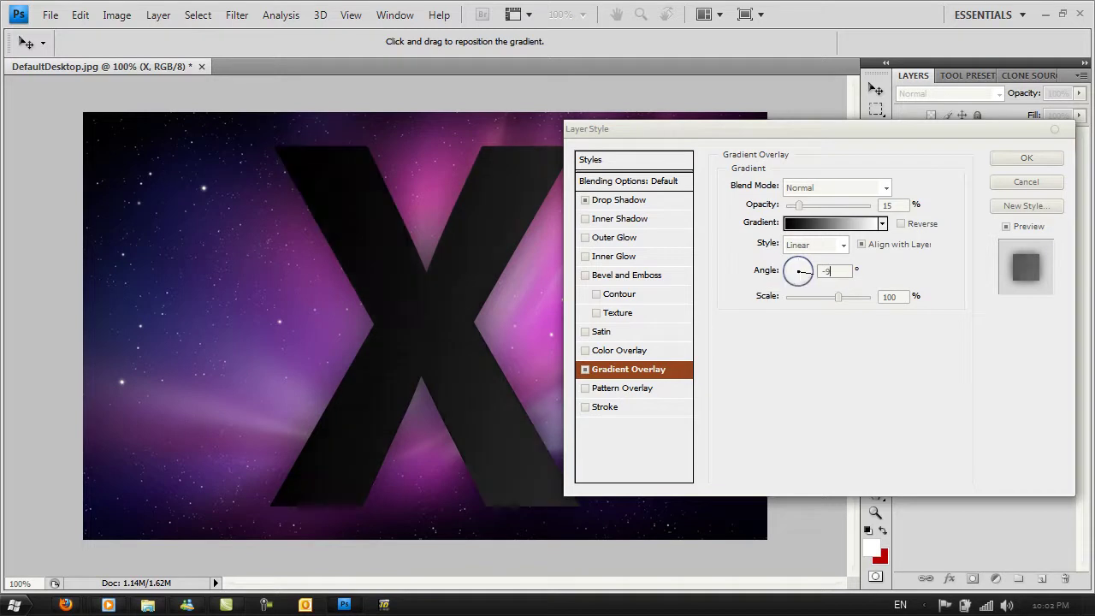
# Add a Stroke filled with an Angle-style gradient rotated to 178°.
pyautogui.click(614, 414)
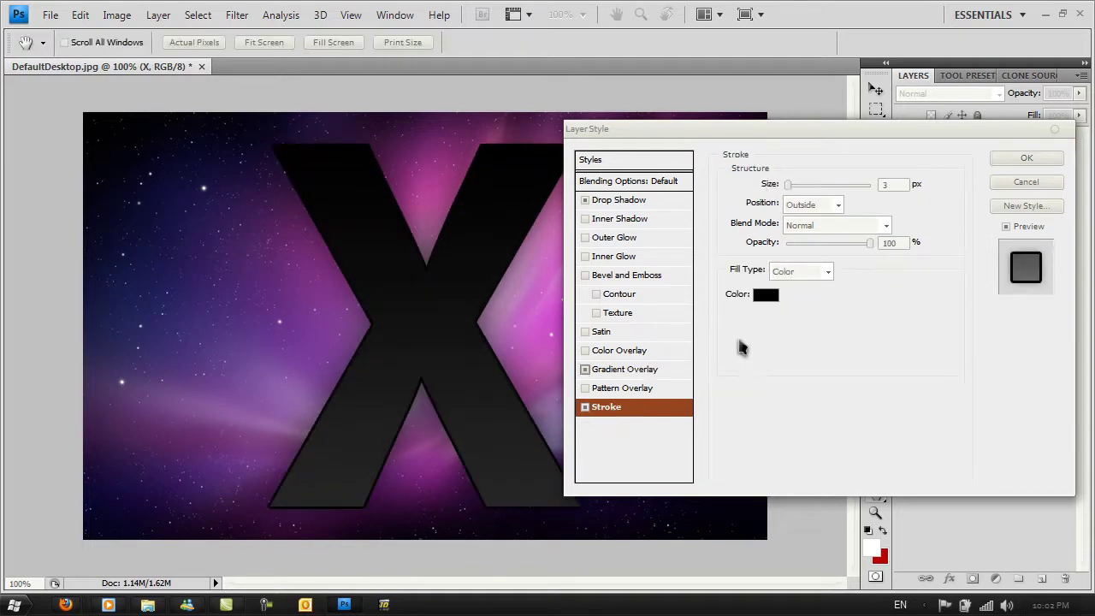
pyautogui.click(790, 272)
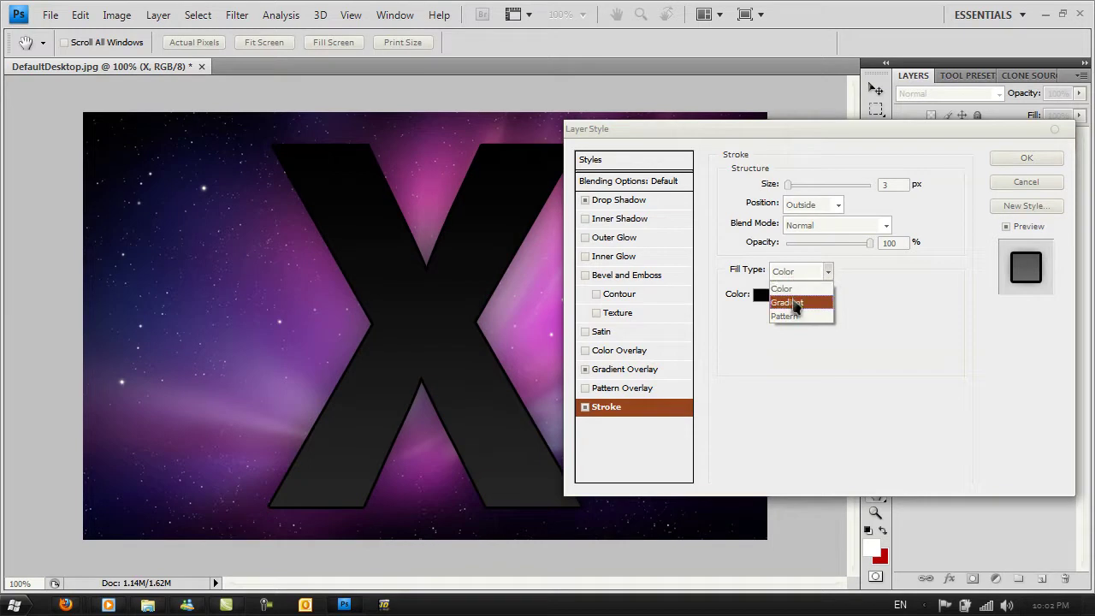
pyautogui.click(787, 302)
pyautogui.click(795, 315)
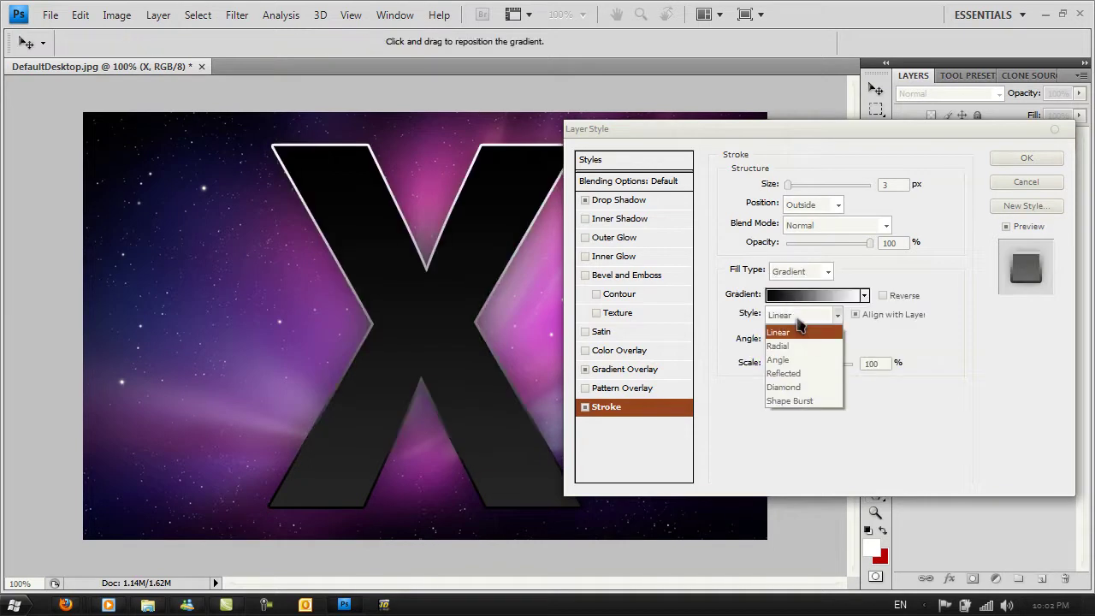
pyautogui.click(805, 359)
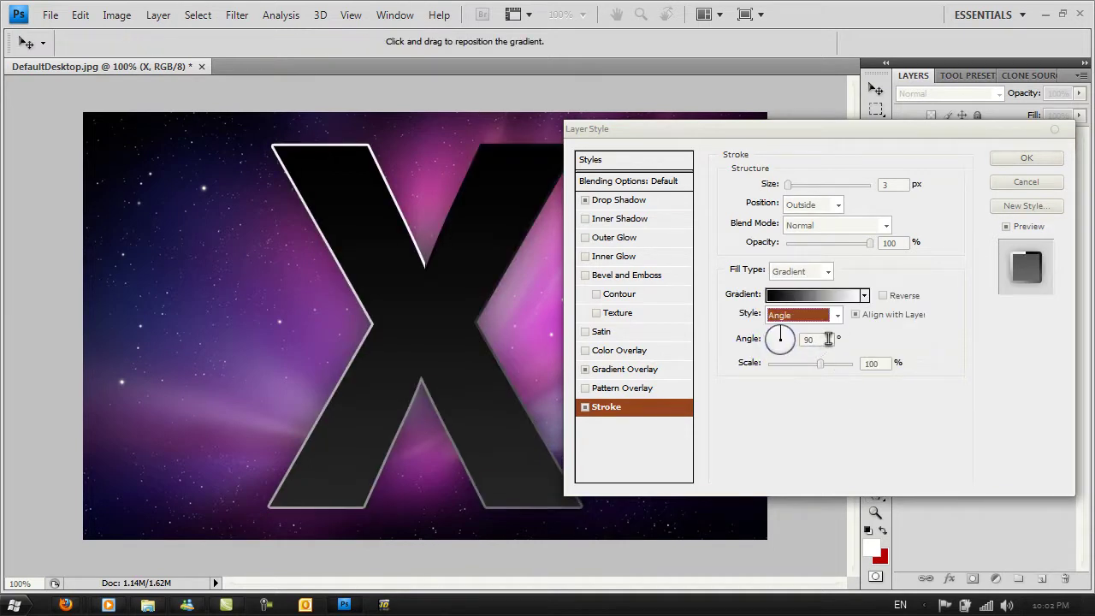
pyautogui.click(809, 339)
pyautogui.moveTo(774, 352); pyautogui.dragTo(771, 340)
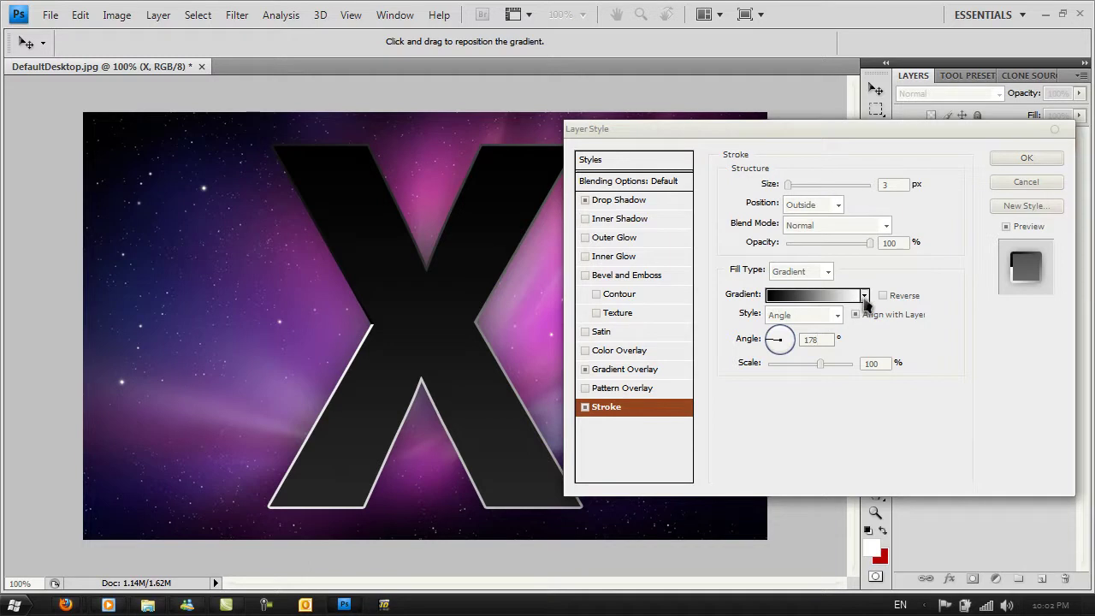
# Edit the stroke gradient: add a dark grey middle stop and make the end stop b5b5b5.
pyautogui.click(806, 306)
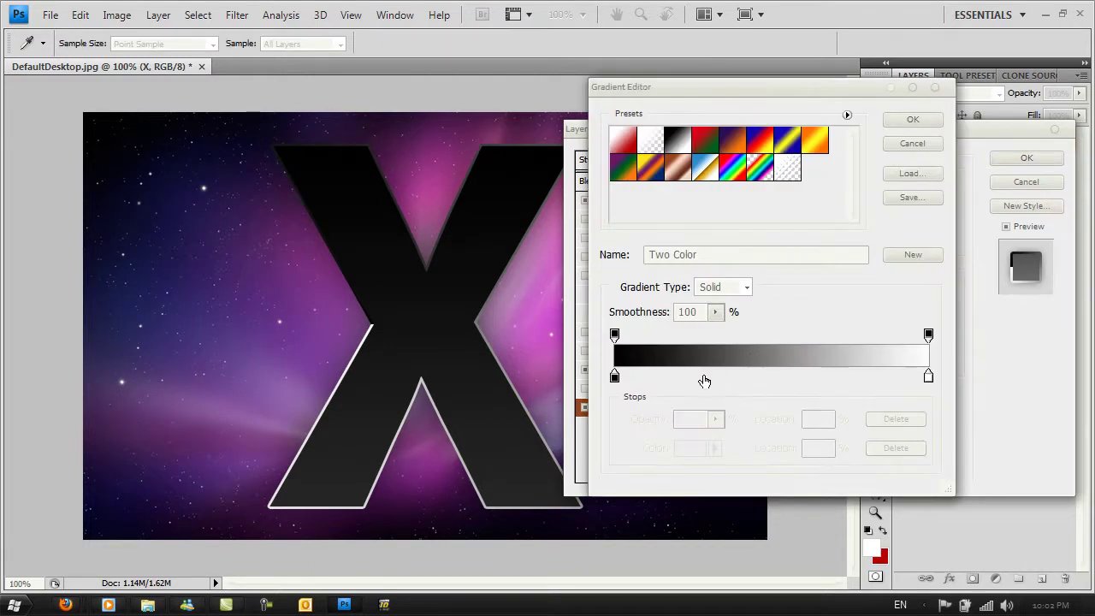
pyautogui.click(700, 377)
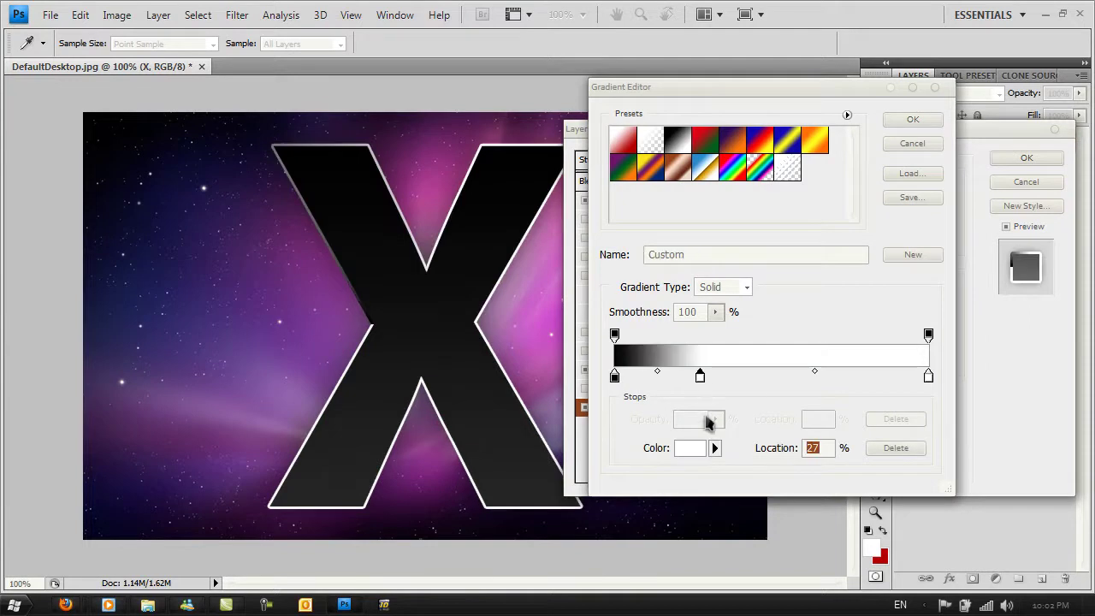
pyautogui.click(694, 448)
pyautogui.moveTo(389, 370); pyautogui.dragTo(375, 385)
pyautogui.click(778, 240)
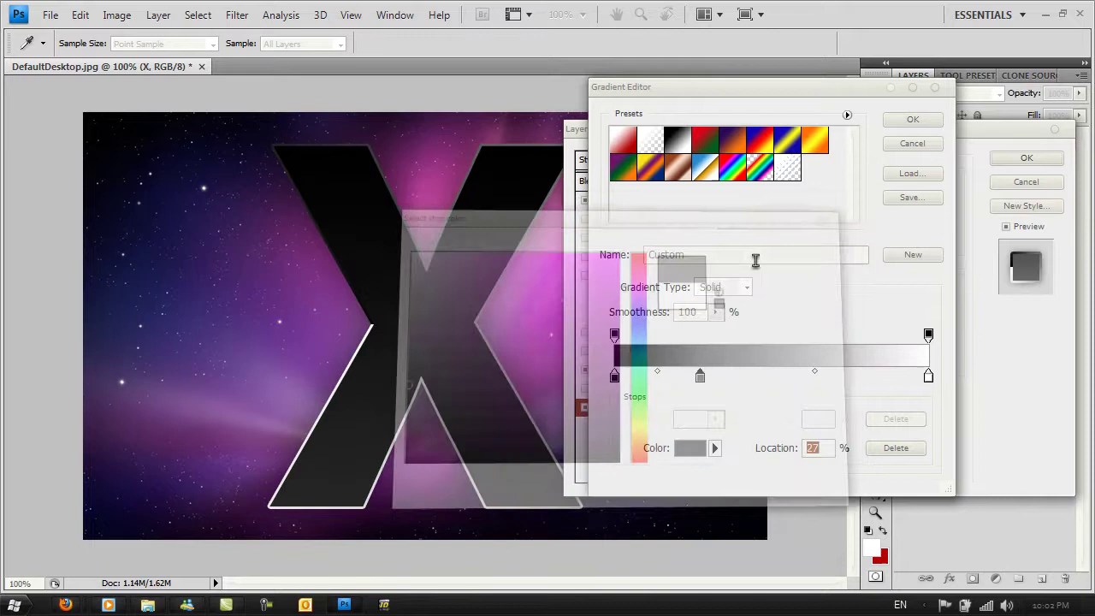
pyautogui.moveTo(699, 381); pyautogui.dragTo(783, 378)
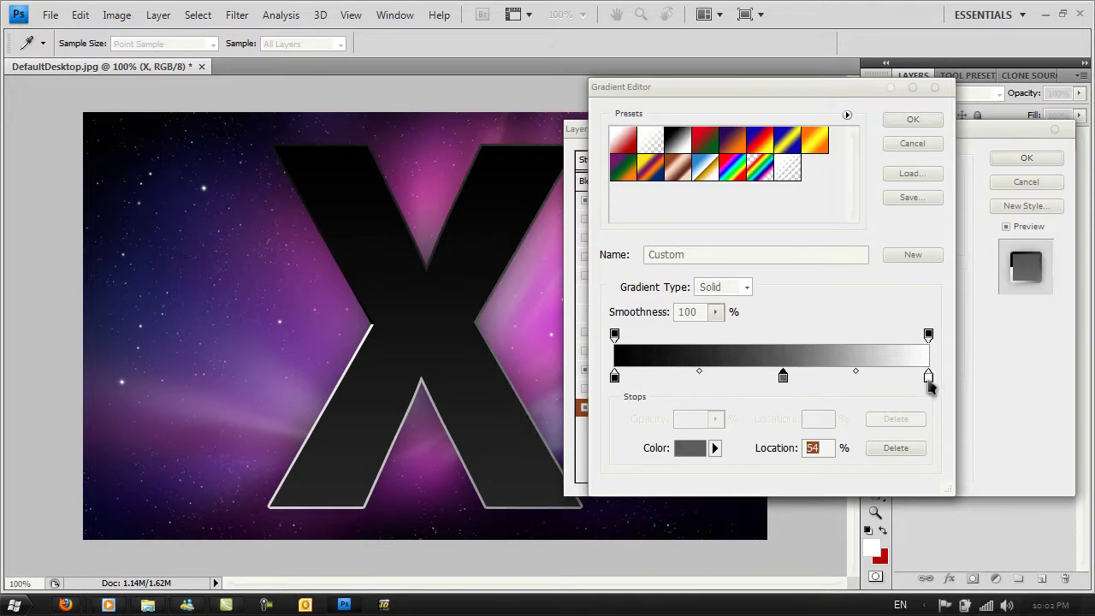
pyautogui.click(928, 379)
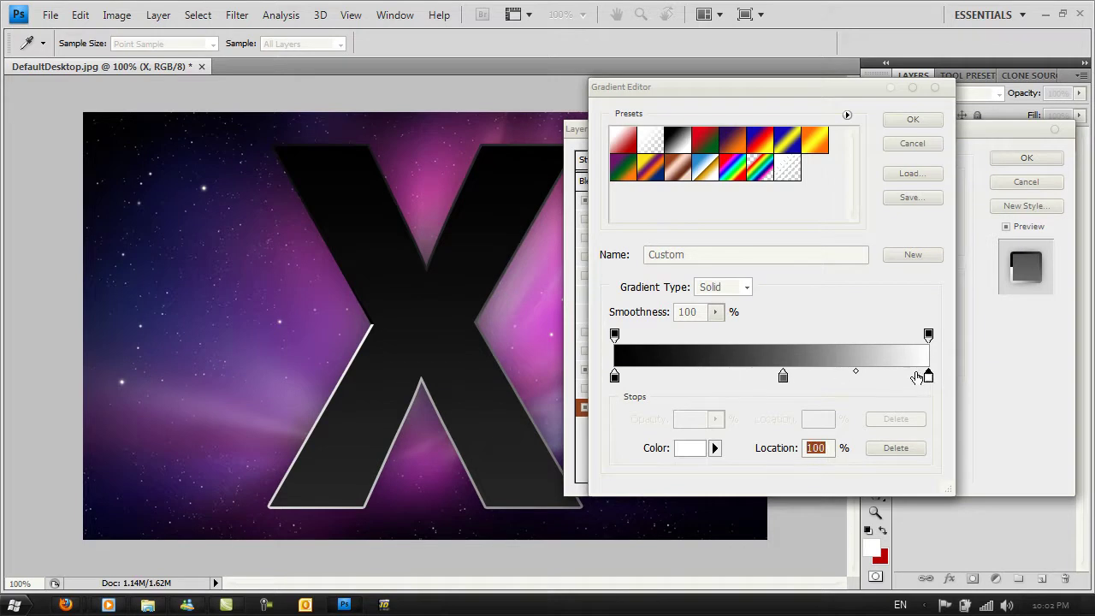
pyautogui.click(700, 449)
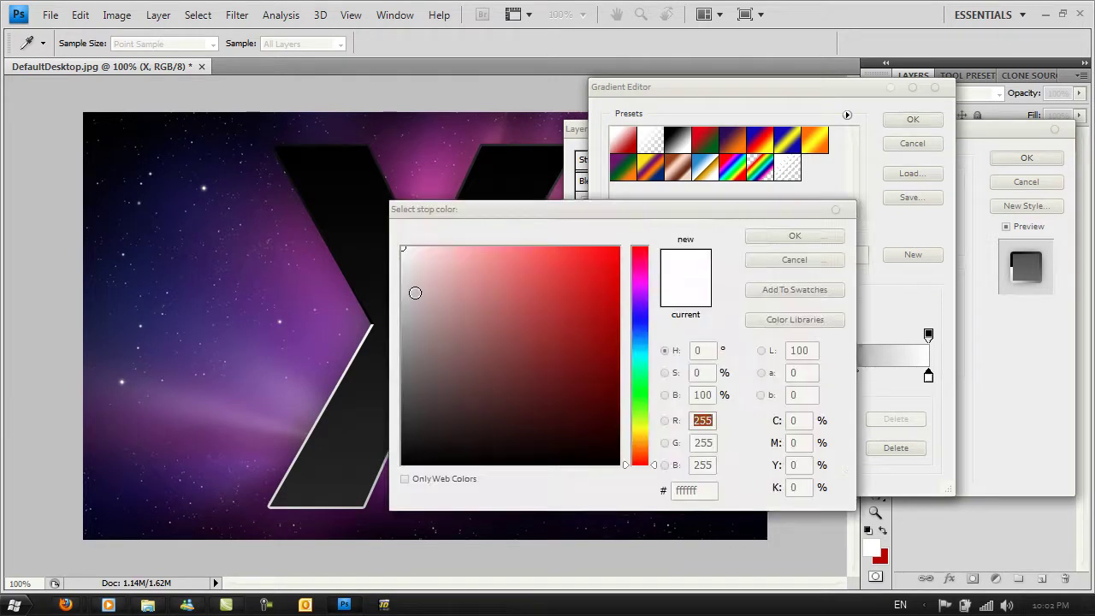
pyautogui.moveTo(416, 294)
pyautogui.mouseDown()
pyautogui.moveTo(398, 293)
pyautogui.moveTo(402, 309)
pyautogui.mouseUp()
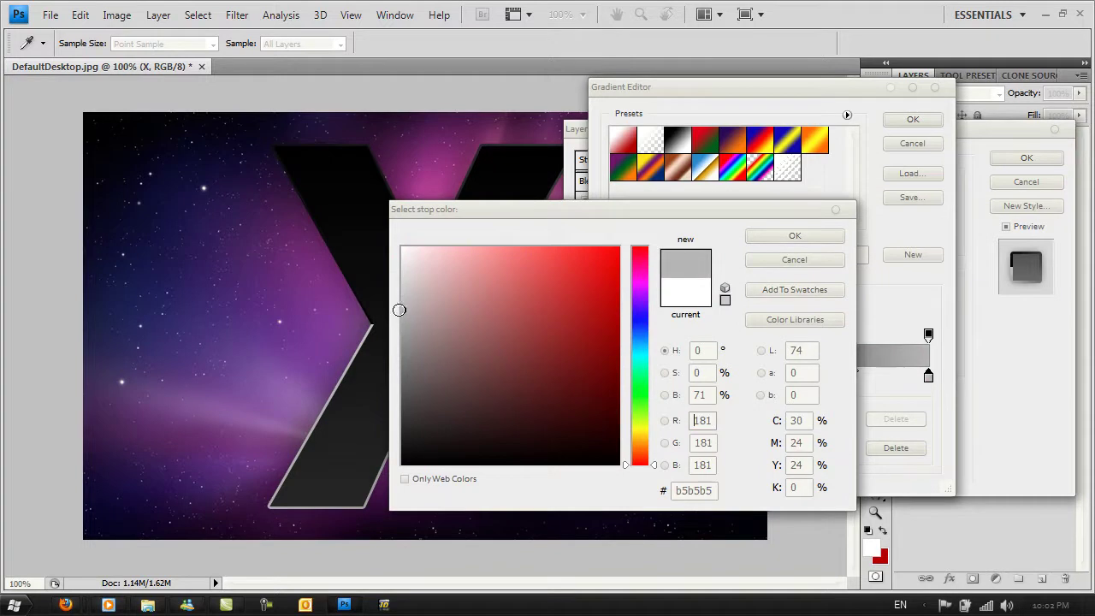
pyautogui.click(773, 237)
pyautogui.click(925, 123)
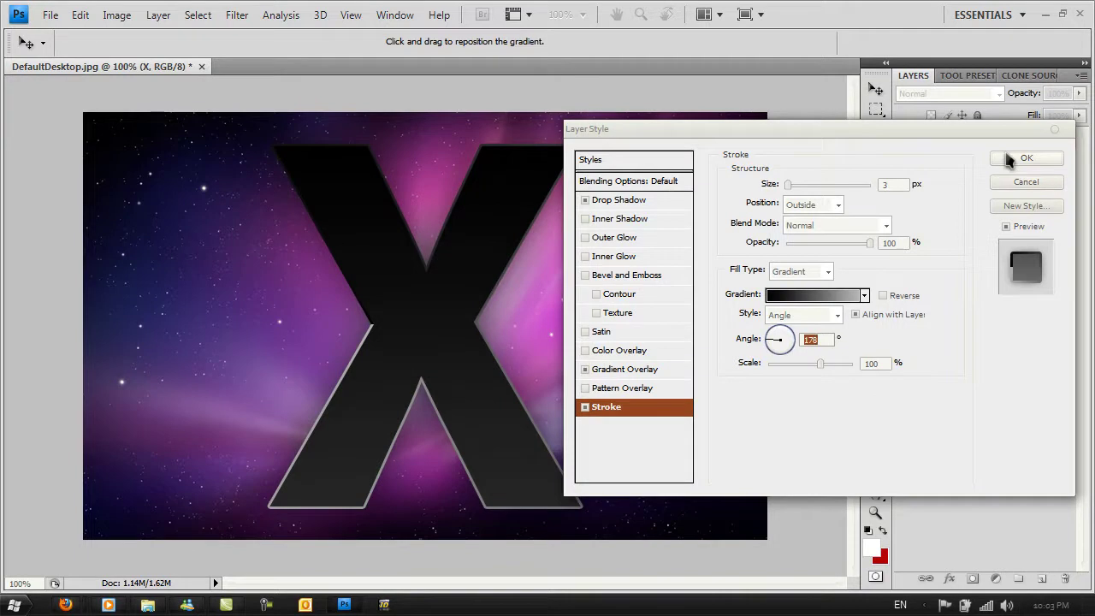
# OK the Layer Style dialog, keeping Drop Shadow, Gradient Overlay and Stroke on the X.
pyautogui.click(1018, 160)
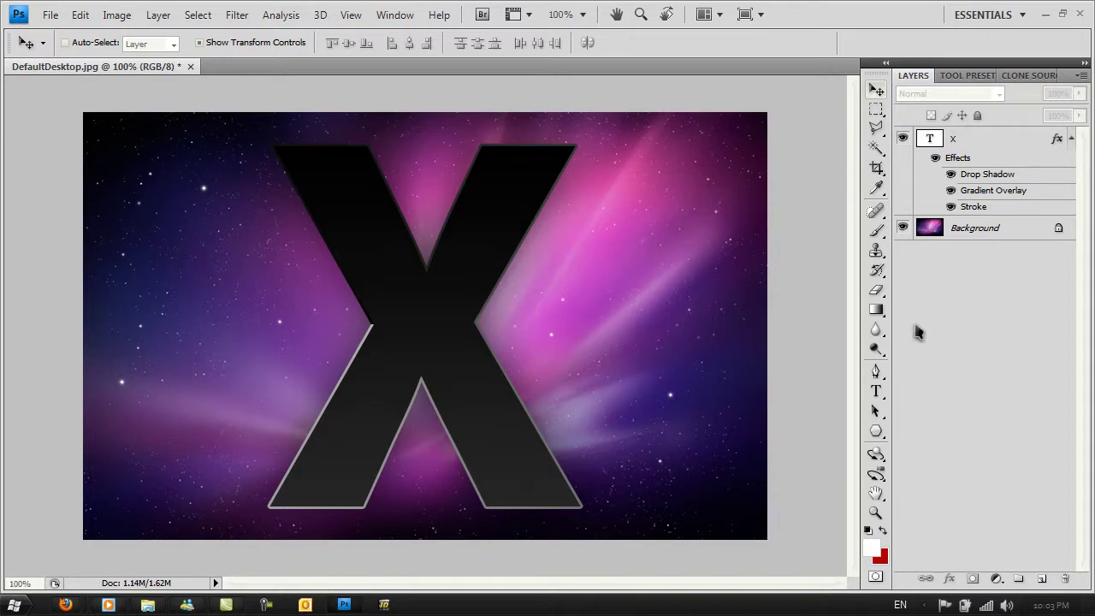
# Draw a closed Pen path curving across the X's upper arms to the image's top.
pyautogui.click(876, 372)
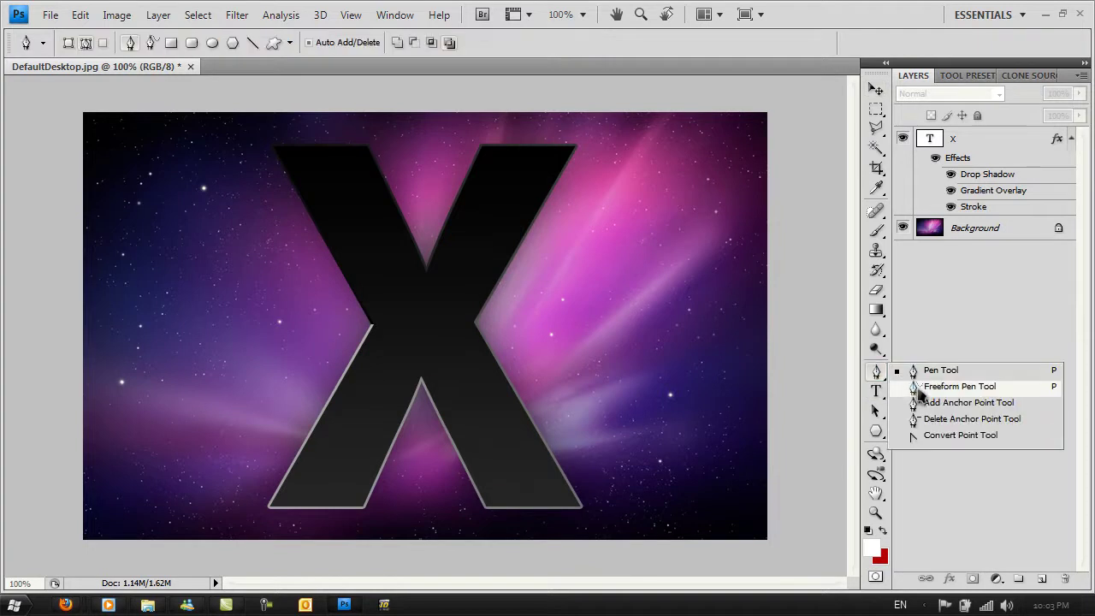
pyautogui.click(920, 390)
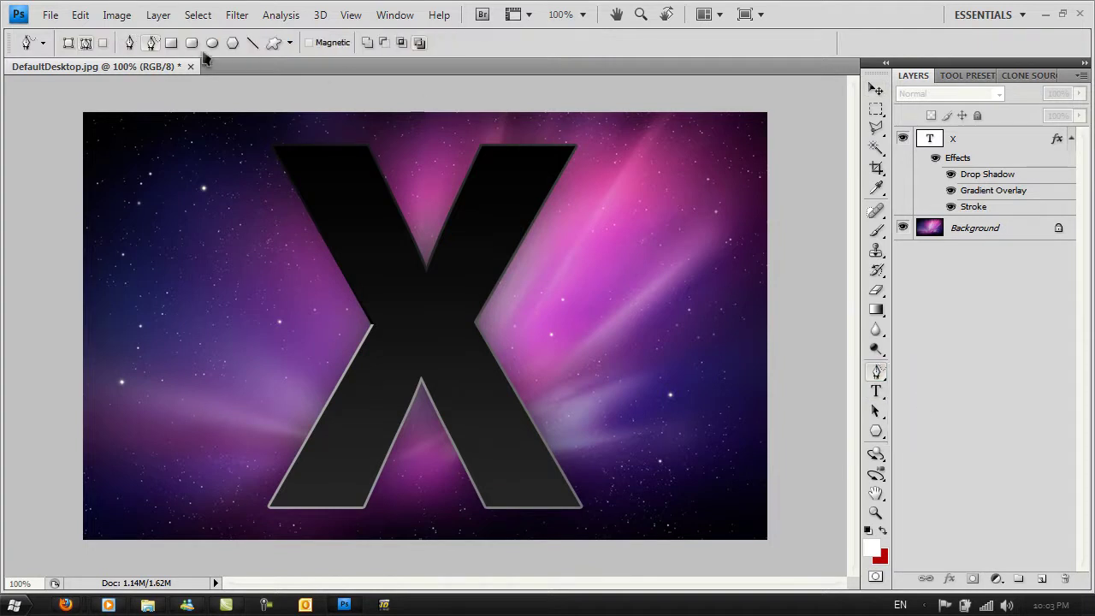
pyautogui.click(130, 43)
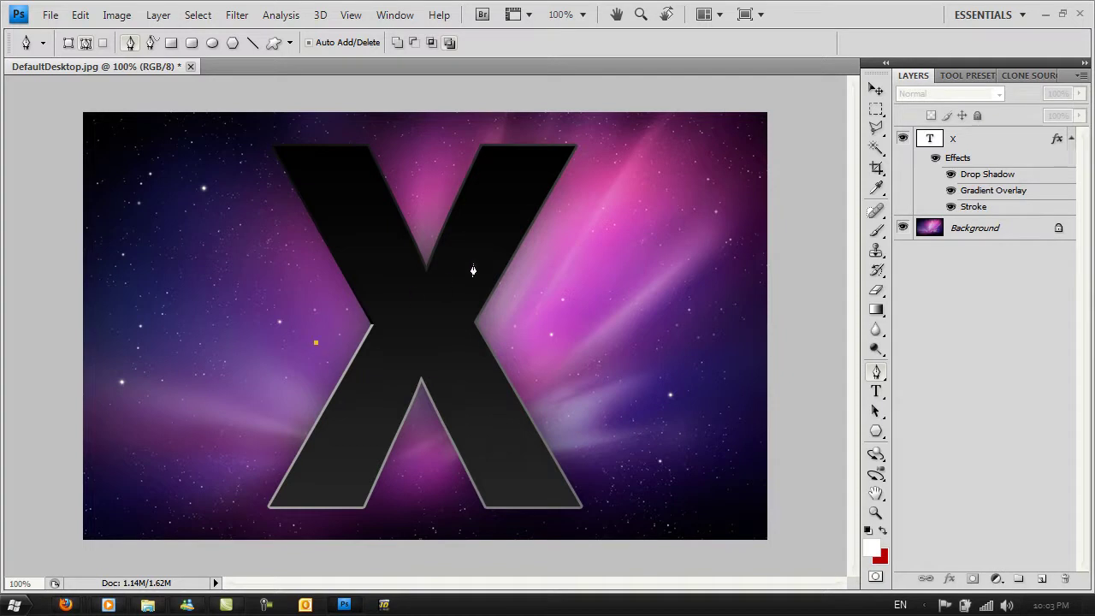
pyautogui.click(589, 206)
pyautogui.moveTo(590, 207); pyautogui.dragTo(805, 198)
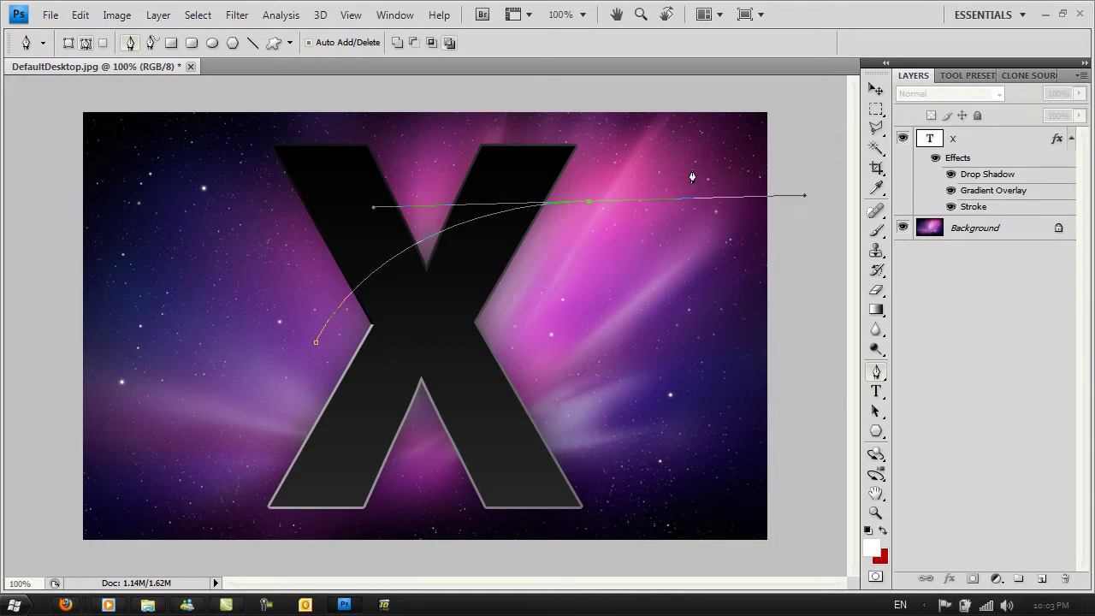
pyautogui.click(648, 137)
pyautogui.click(363, 101)
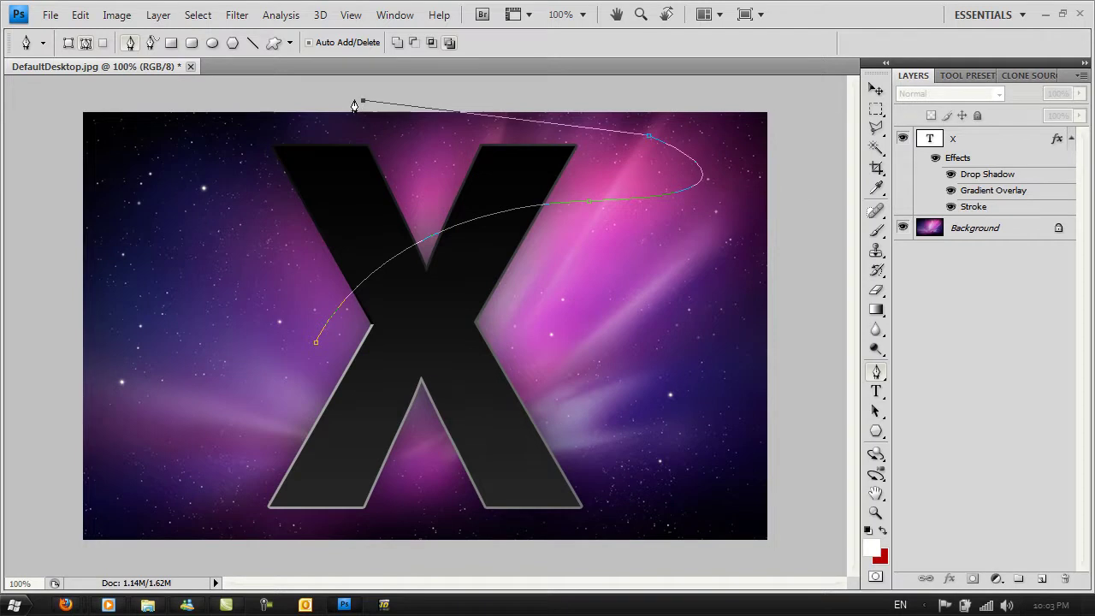
pyautogui.click(171, 165)
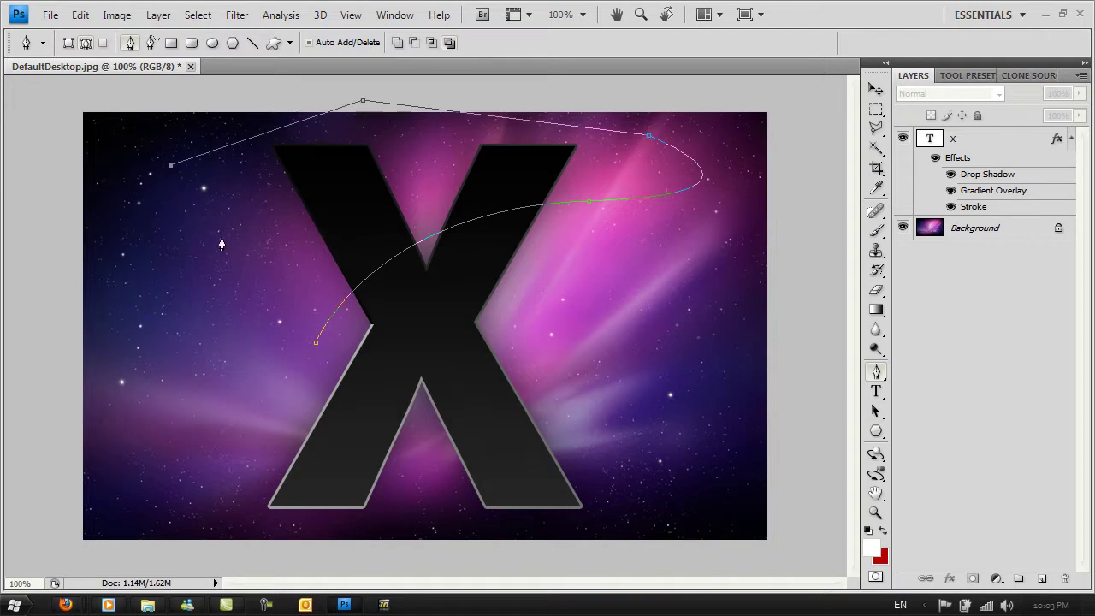
pyautogui.click(317, 345)
# Convert the path into a selection with 0-pixel feather.
pyautogui.rightClick(317, 347)
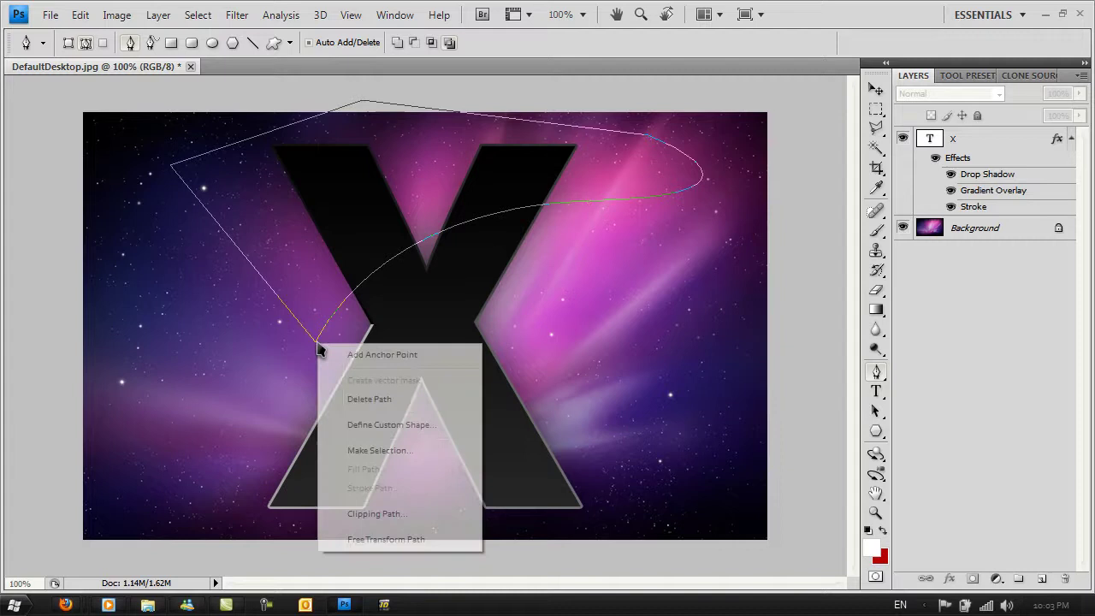
pyautogui.click(373, 448)
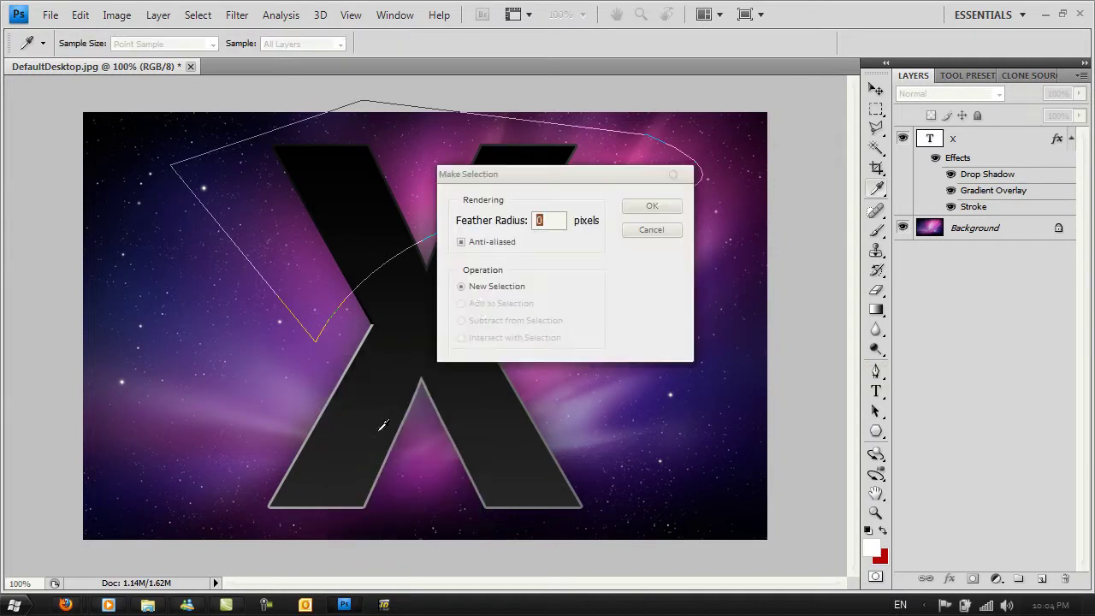
pyautogui.click(548, 221)
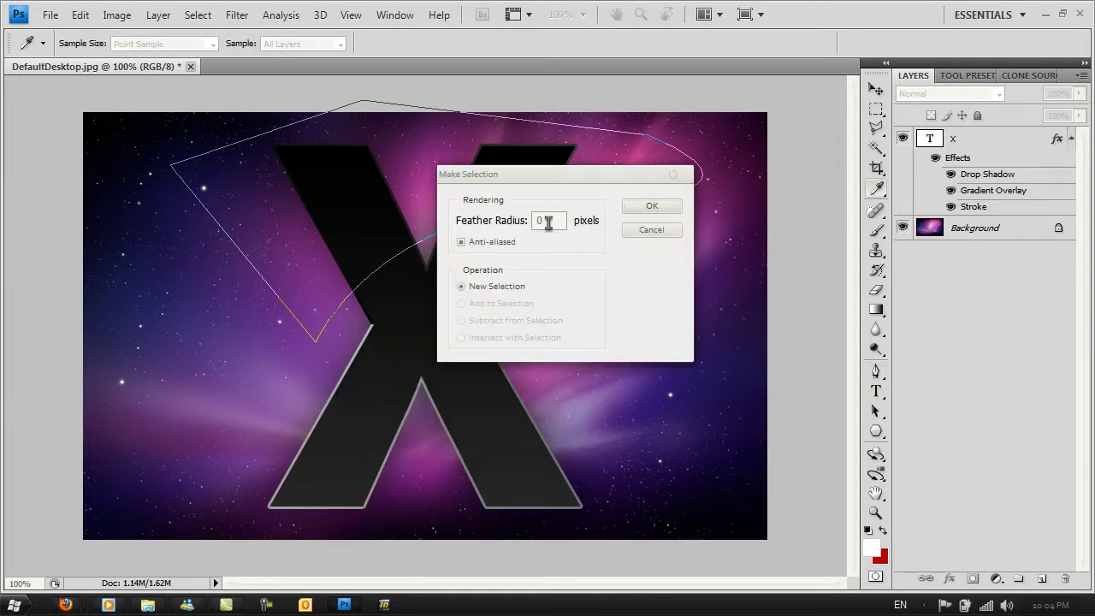
# Confirm the selection and subtract the transparent area with the Magic Wand, leaving only the X.
pyautogui.click(654, 207)
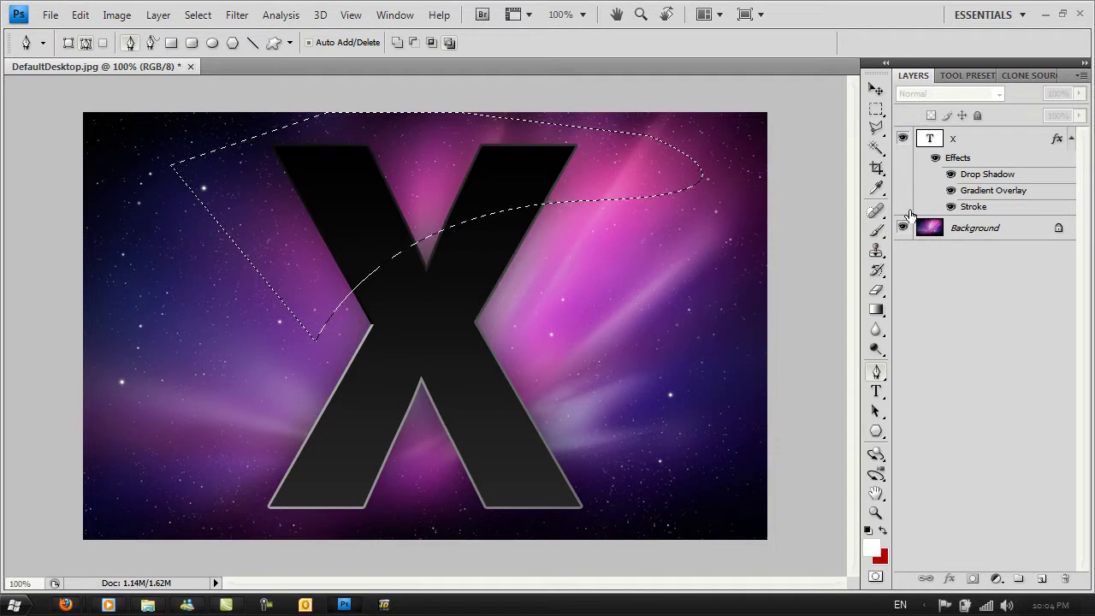
pyautogui.click(974, 142)
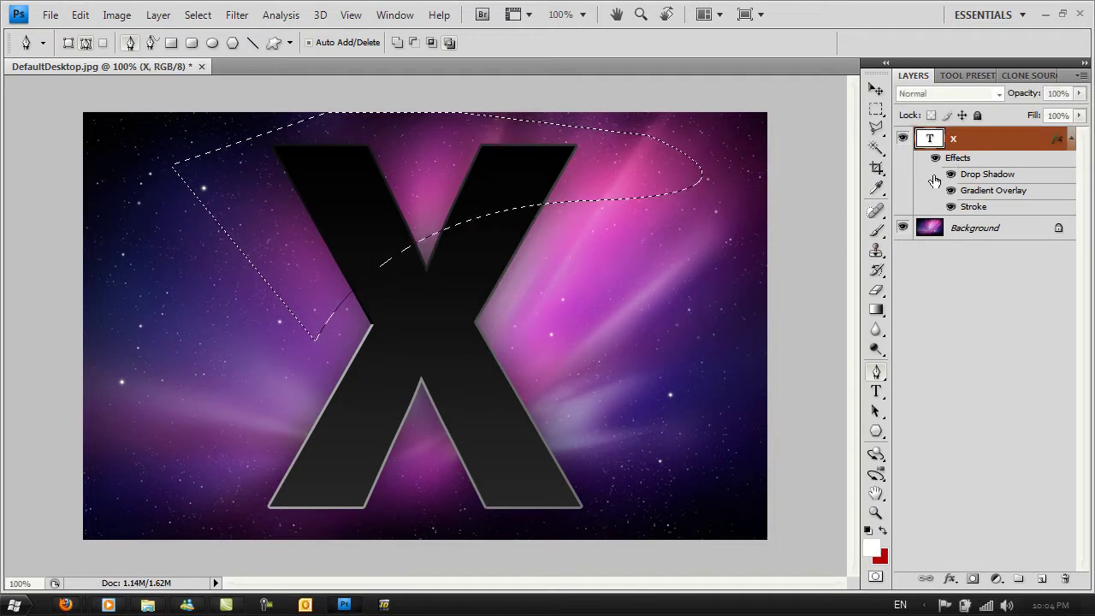
pyautogui.click(878, 148)
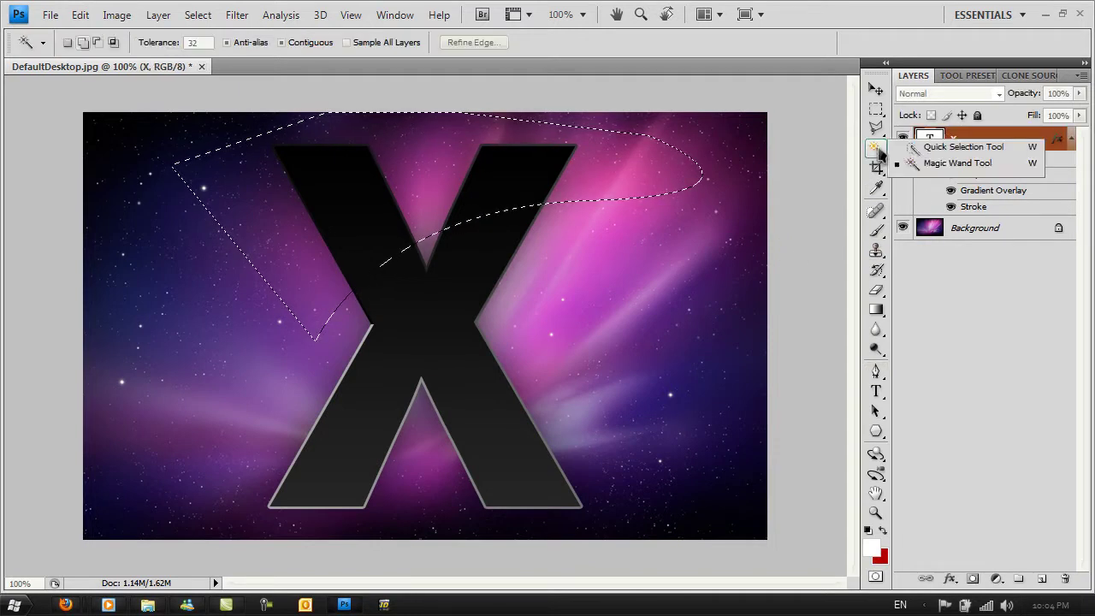
pyautogui.click(909, 175)
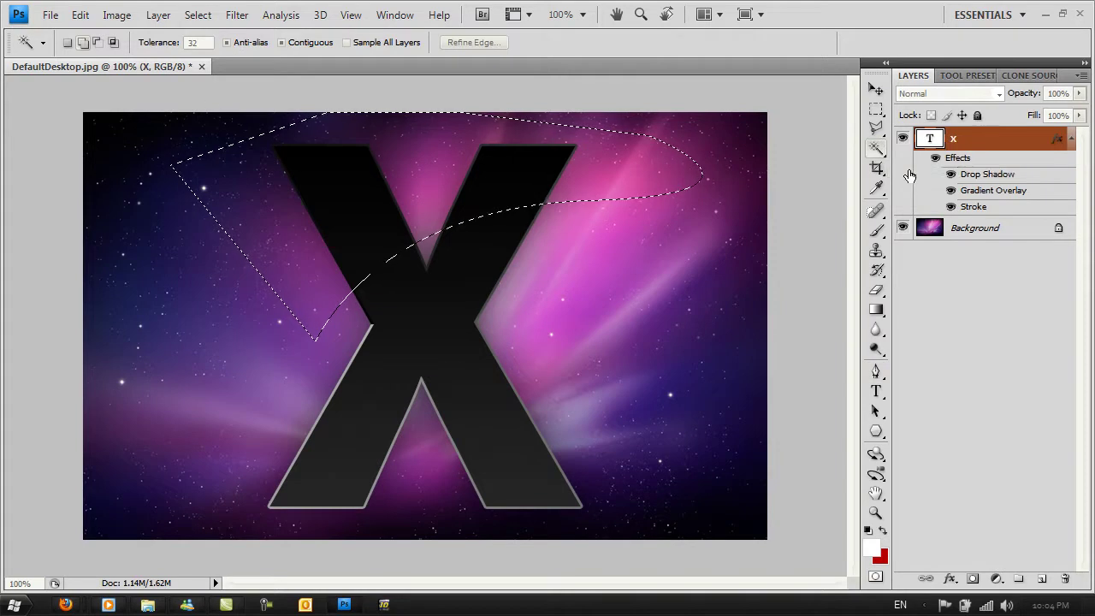
pyautogui.click(99, 44)
pyautogui.click(236, 211)
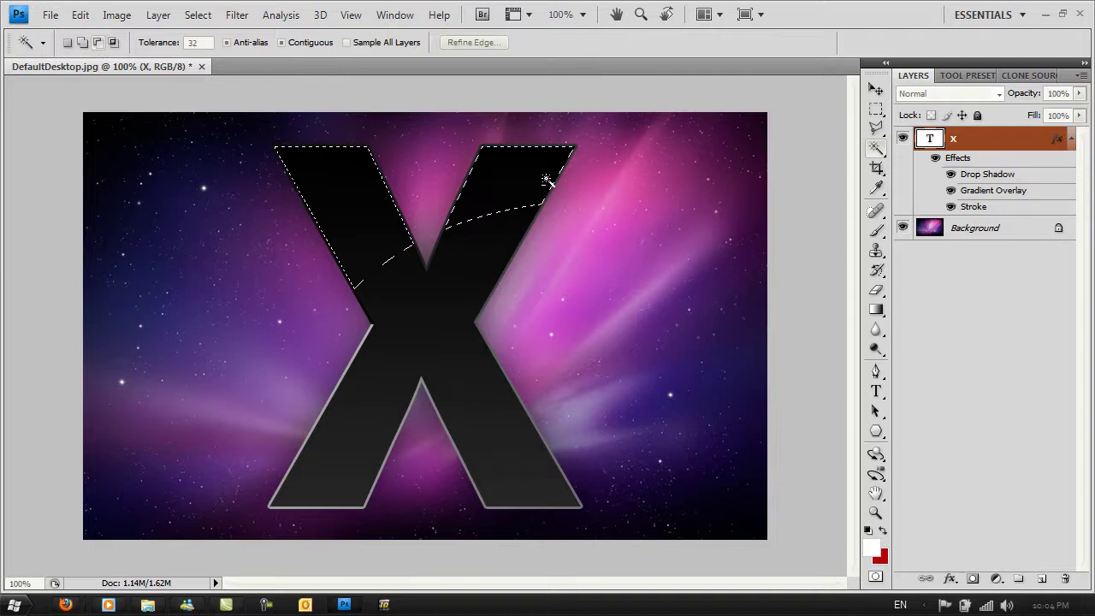
# Fill the selection white on new Layer 1, deselect, and set the layer to Soft Light.
pyautogui.click(1042, 578)
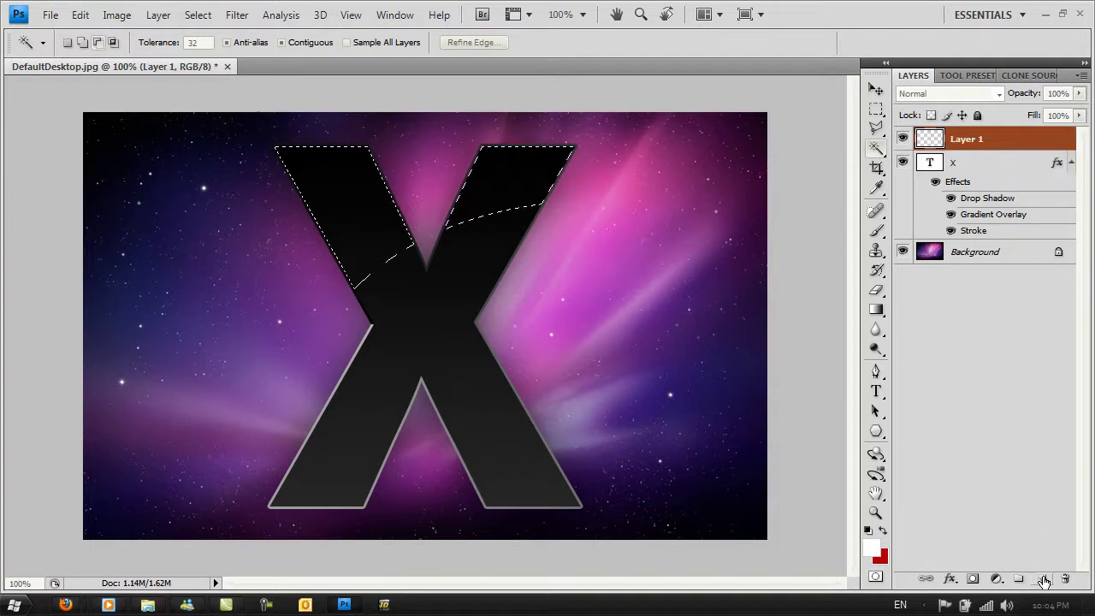
pyautogui.moveTo(875, 310)
pyautogui.mouseDown()
pyautogui.moveTo(904, 311)
pyautogui.moveTo(916, 331)
pyautogui.mouseUp()
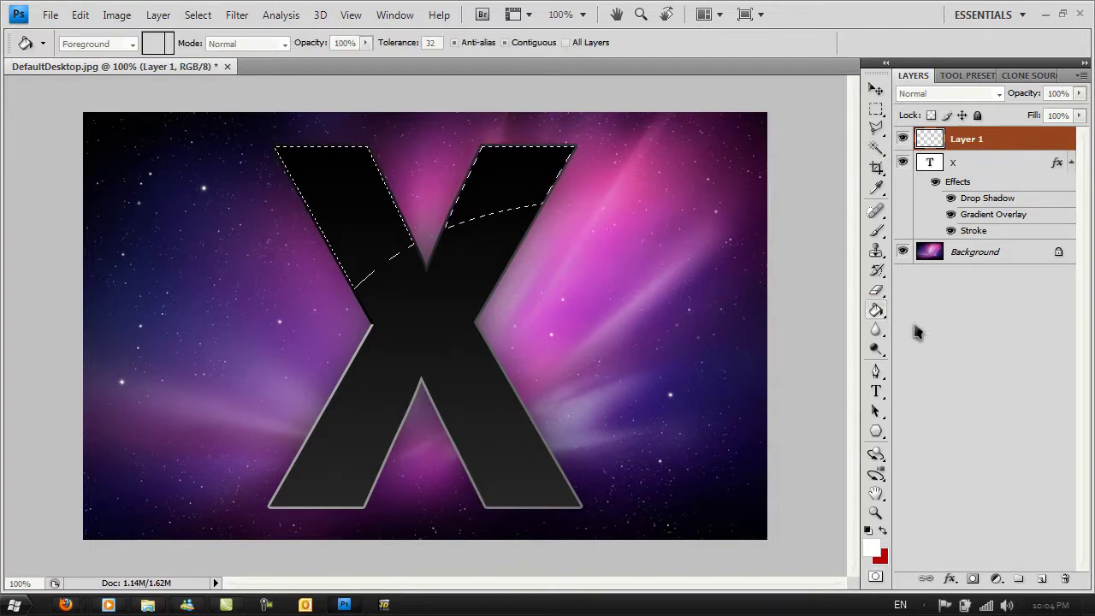
pyautogui.click(496, 171)
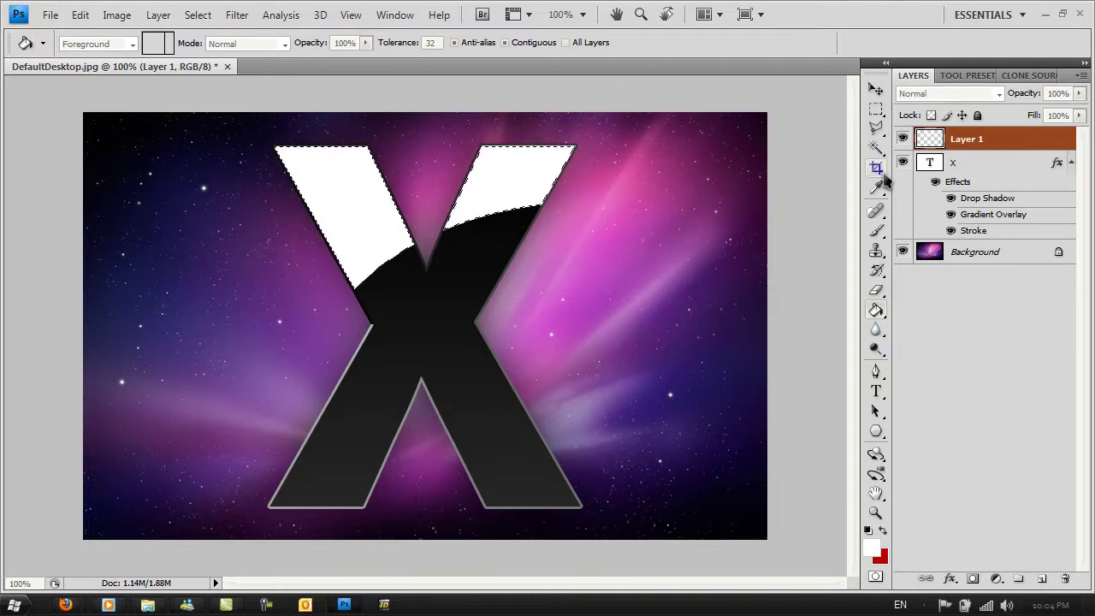
pyautogui.hotkey('ctrl', 'd')
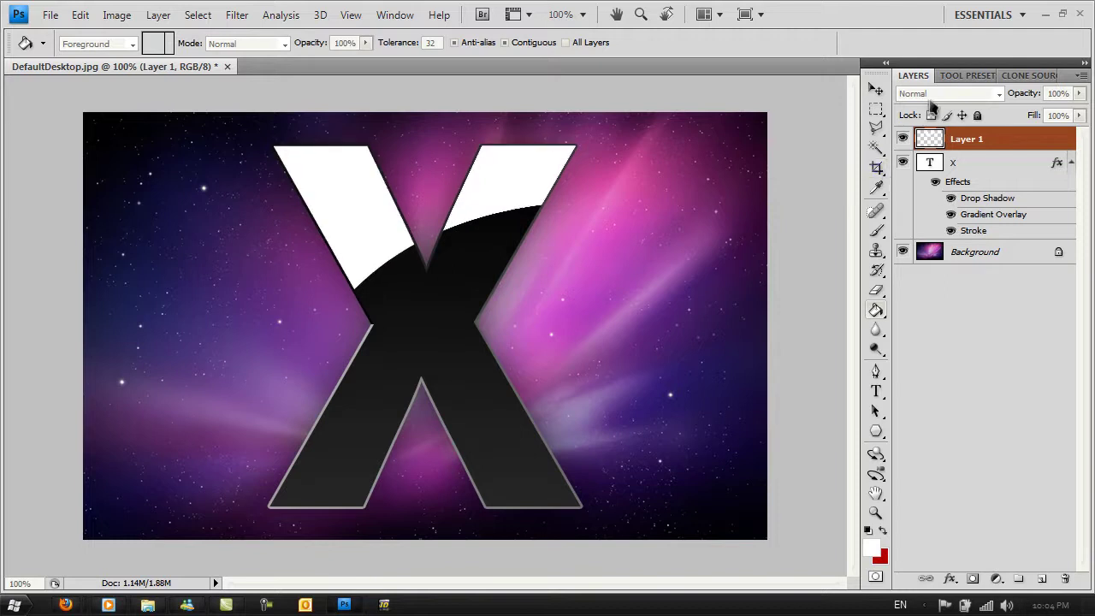
pyautogui.click(984, 96)
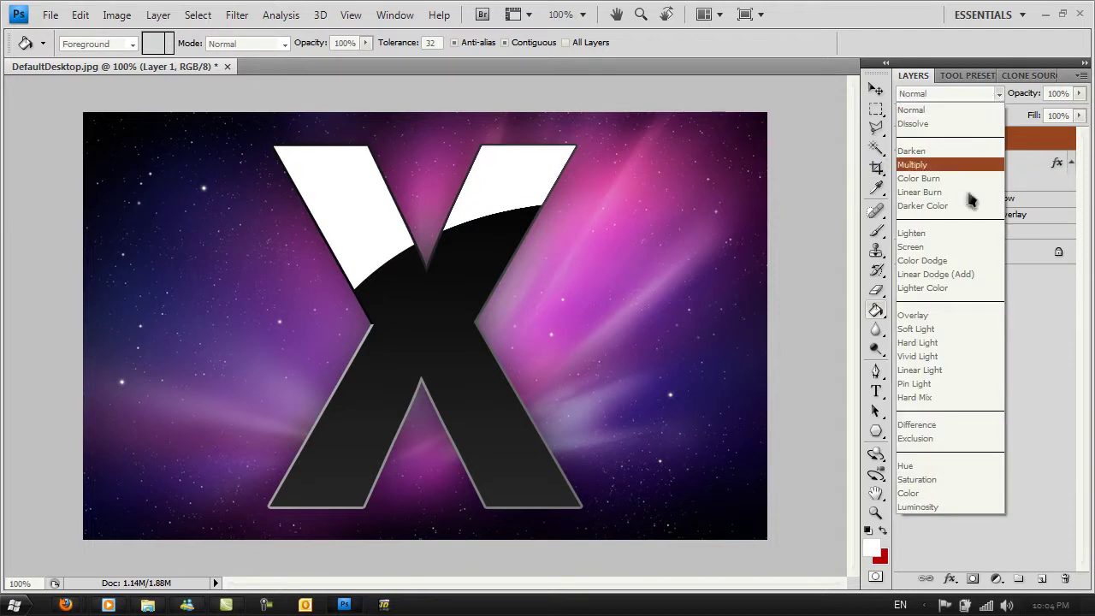
pyautogui.click(958, 329)
pyautogui.click(972, 362)
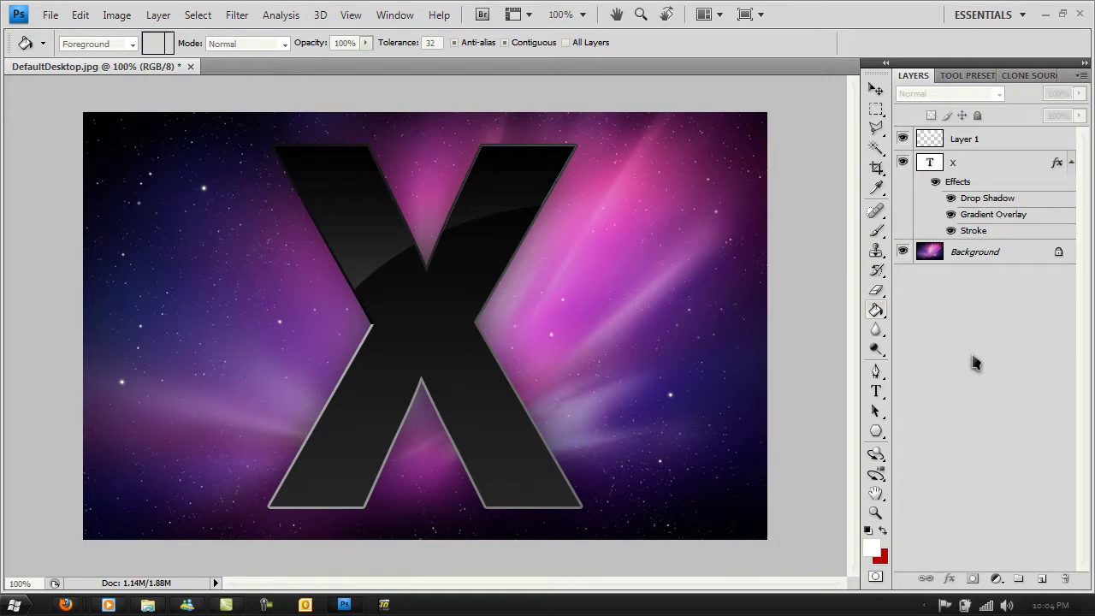
# Zoom to 200% and back to 100% to check the X, then minimise Photoshop.
pyautogui.hotkey('ctrl', '+')
pyautogui.hotkey('ctrl', '-')
pyautogui.click(965, 260)
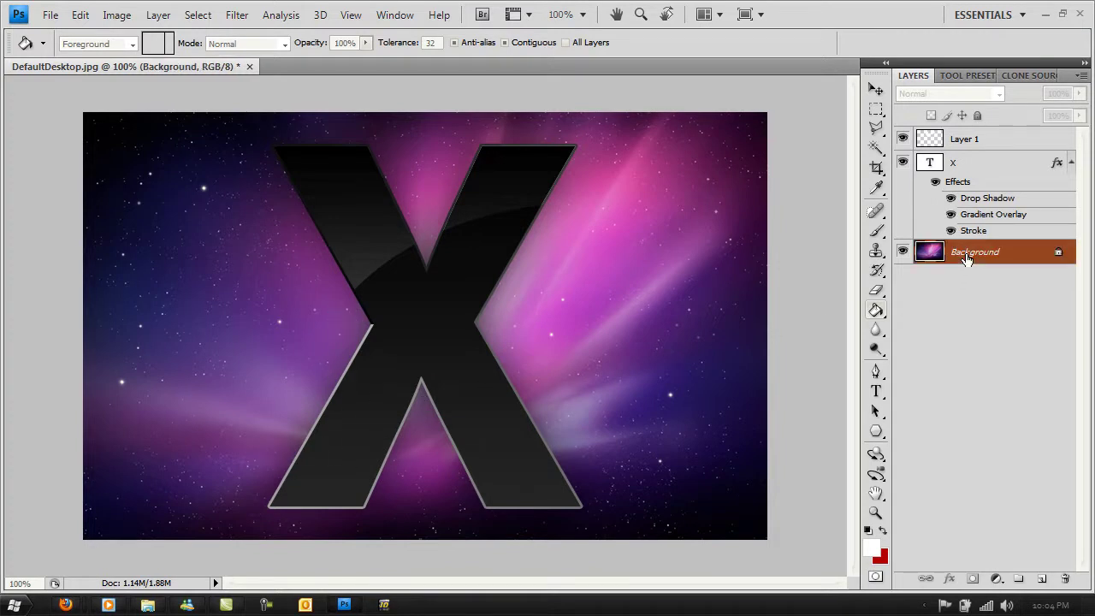
pyautogui.click(966, 324)
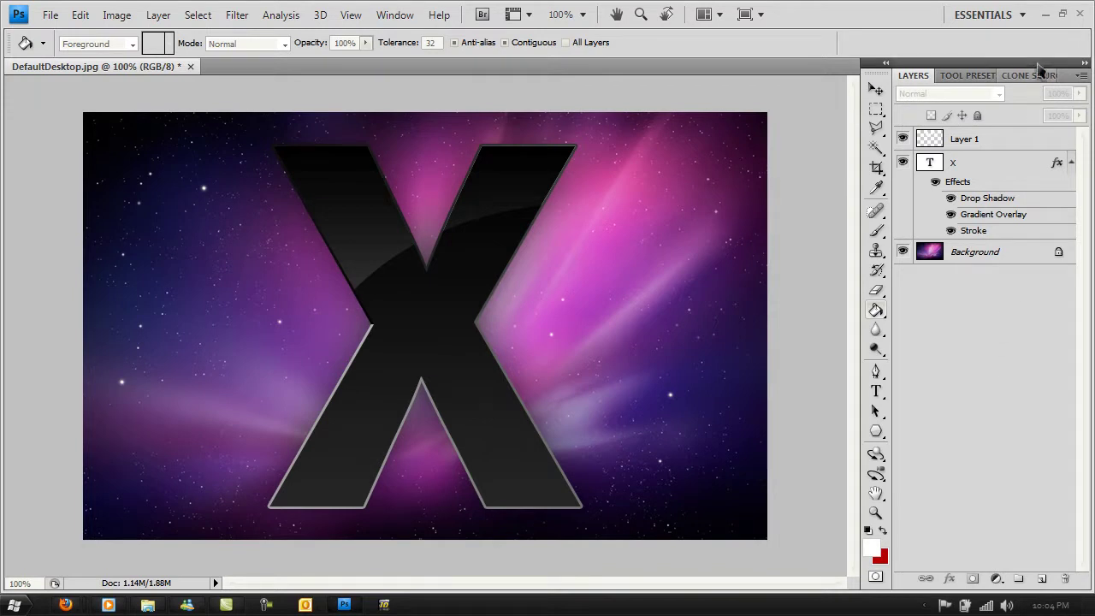
pyautogui.click(1045, 14)
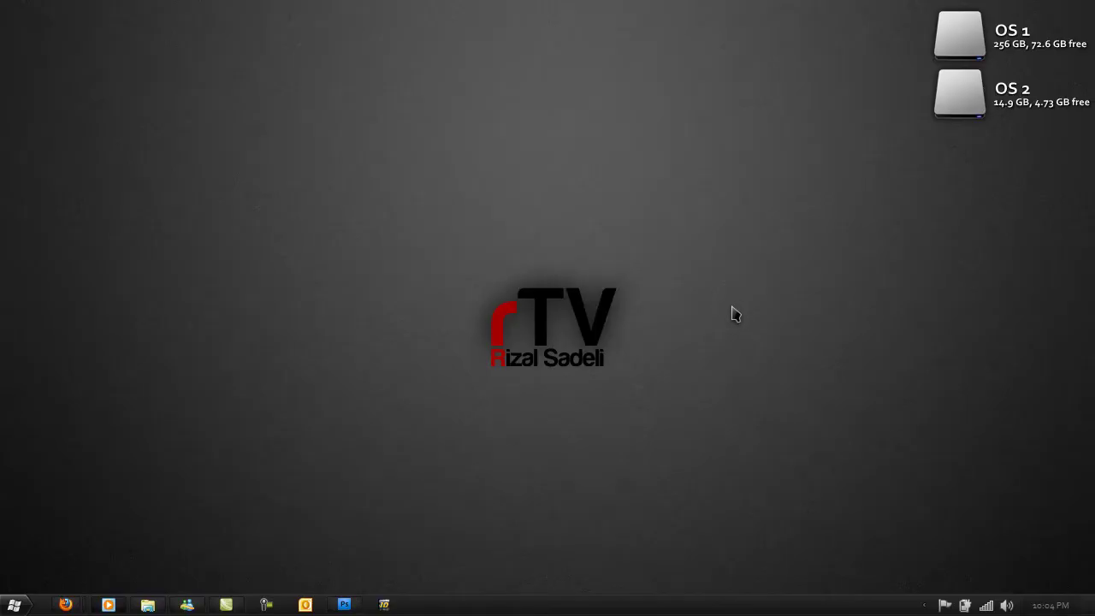